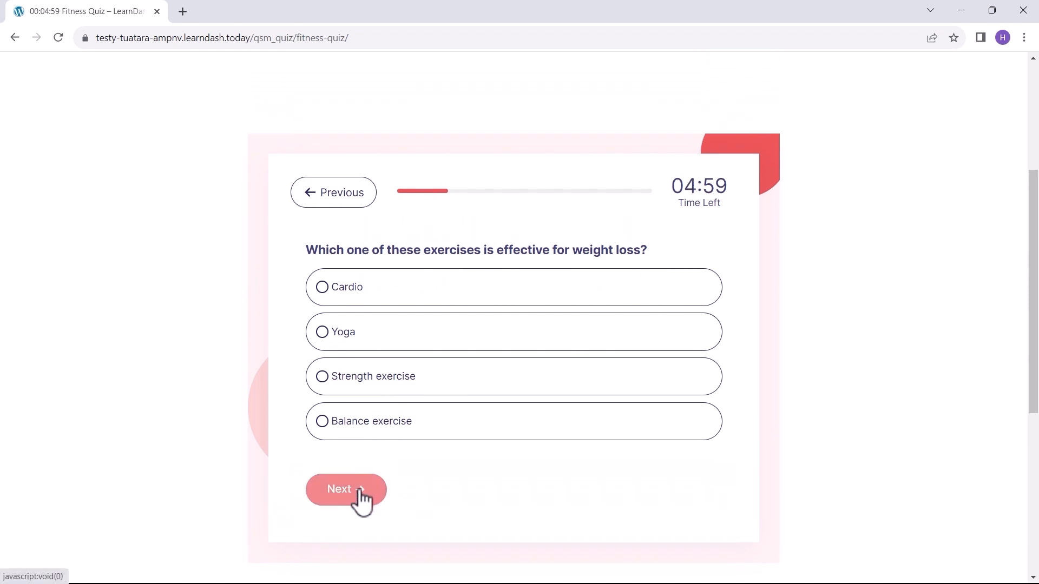
Advance through the remaining Fitness Quiz questions and submit it for scoring
click(358, 490)
click(348, 453)
click(343, 491)
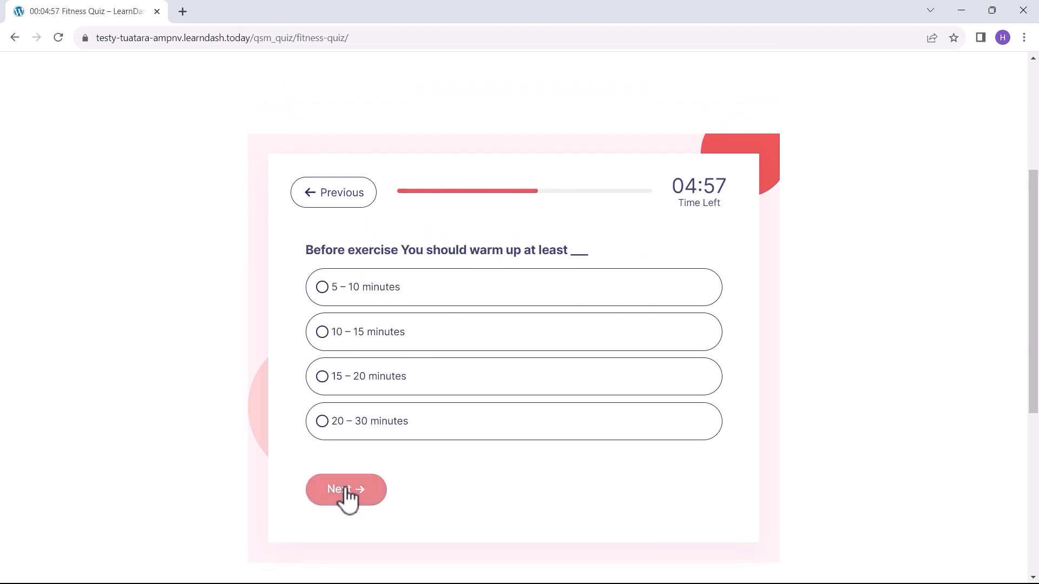
click(351, 407)
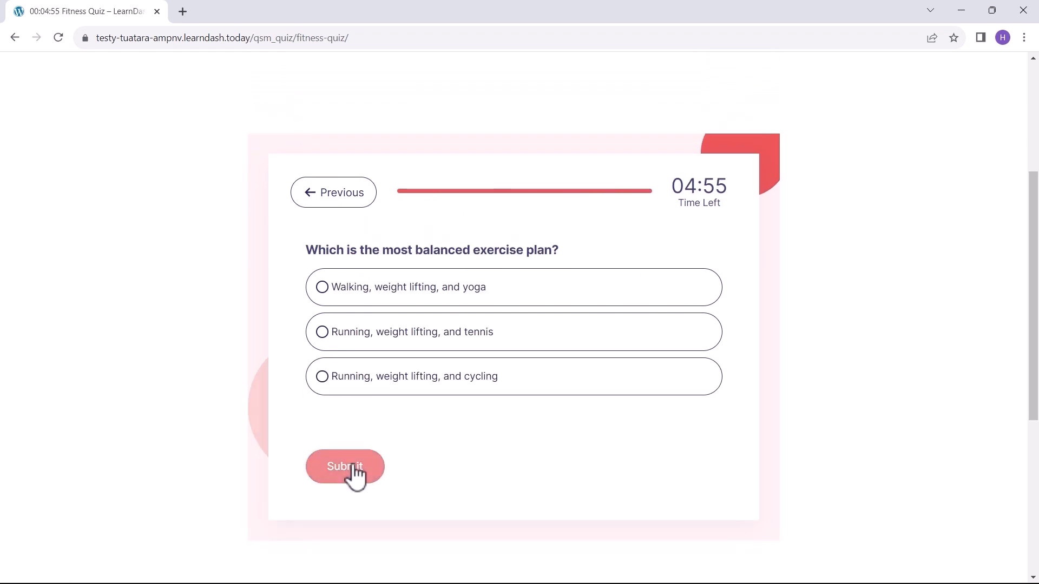
click(353, 474)
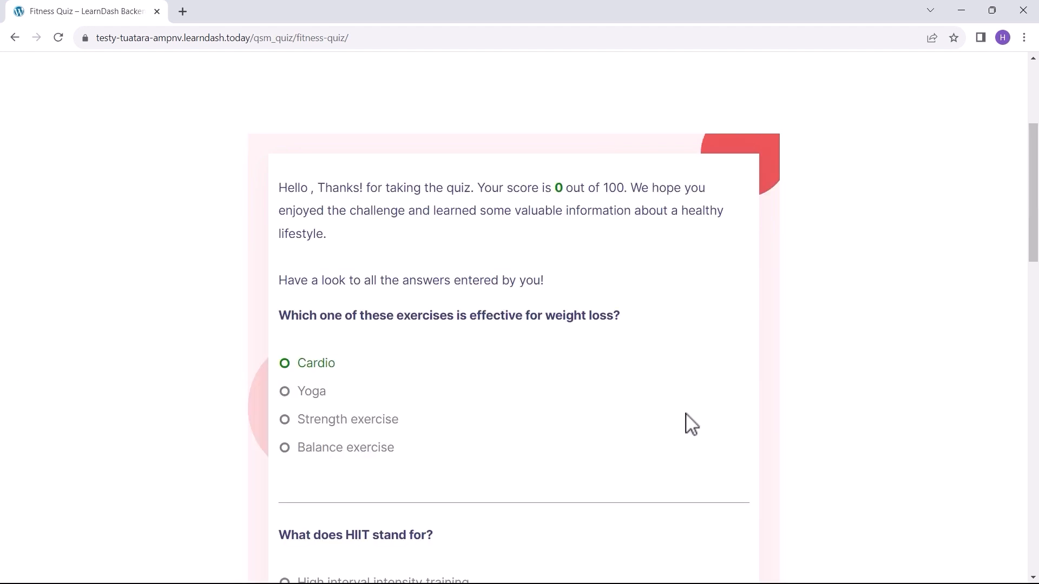
Look over the scored answers, close the quiz window, and choose Try For Free on InstaWP
scroll(715, 425, down, 10)
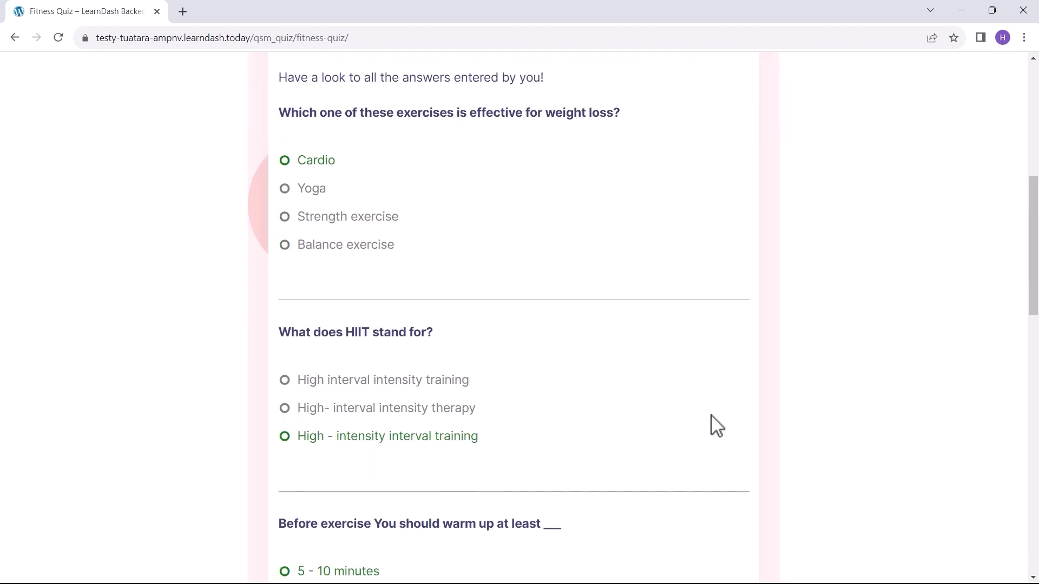
scroll(716, 425, down, 5)
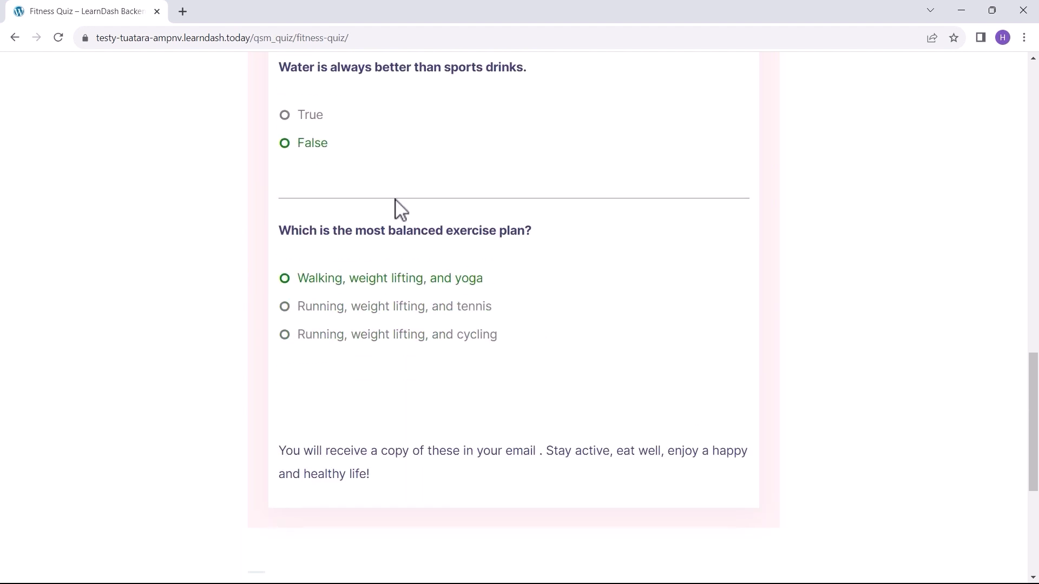
click(157, 11)
click(883, 91)
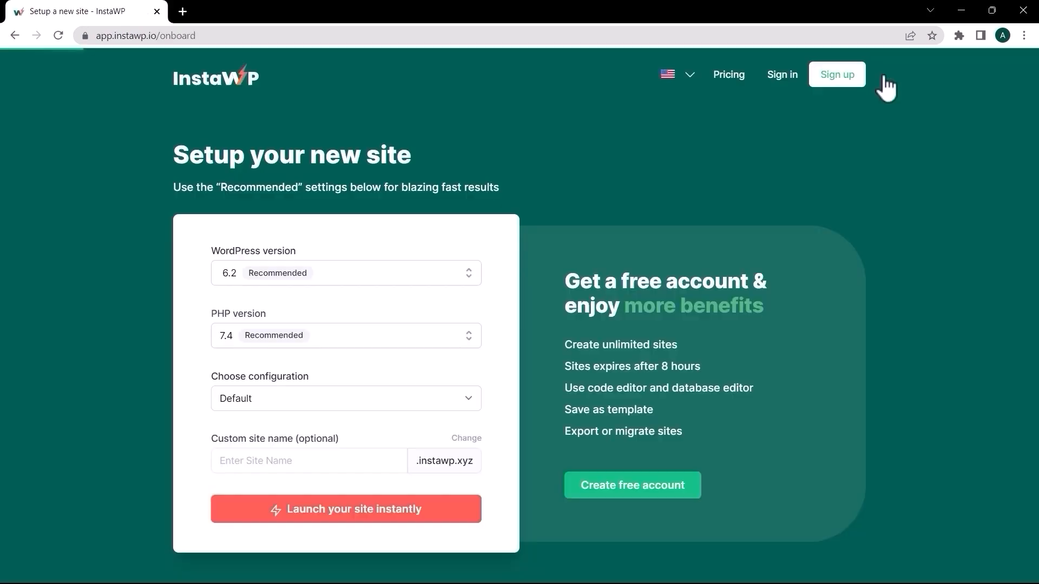
Launch the new InstaWP site with the recommended WordPress and PHP defaults
click(344, 510)
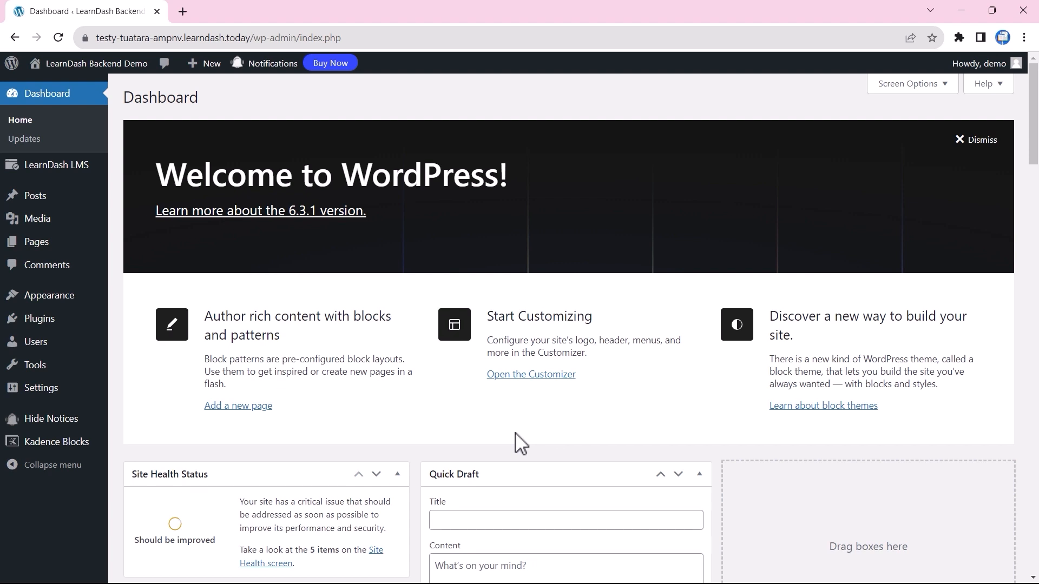
Search the plugin directory for 'QSM', then install and activate Quiz And Survey Master
mouse_move(50, 325)
click(132, 341)
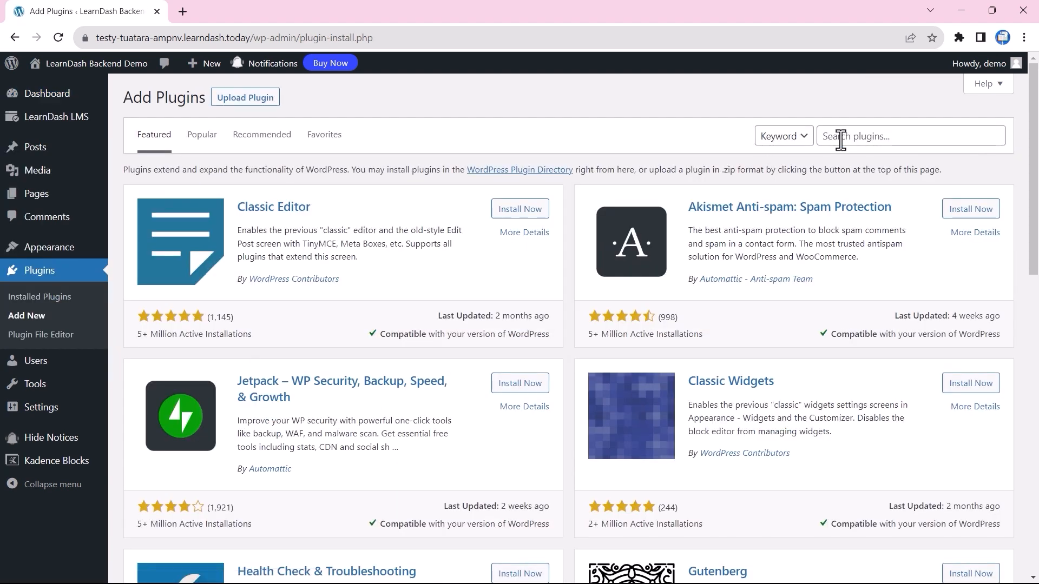
click(841, 138)
text(QSM)
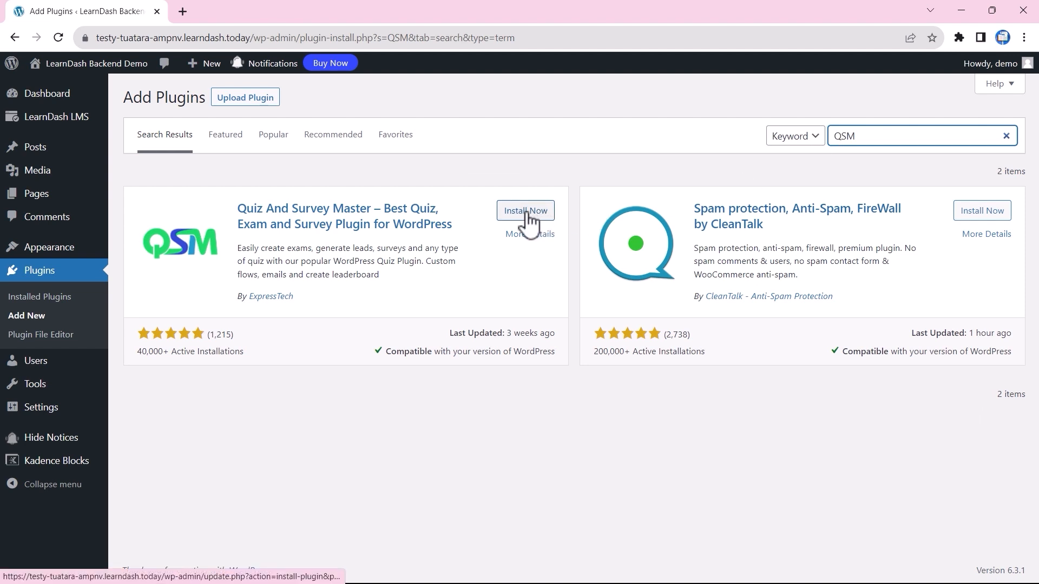
click(527, 215)
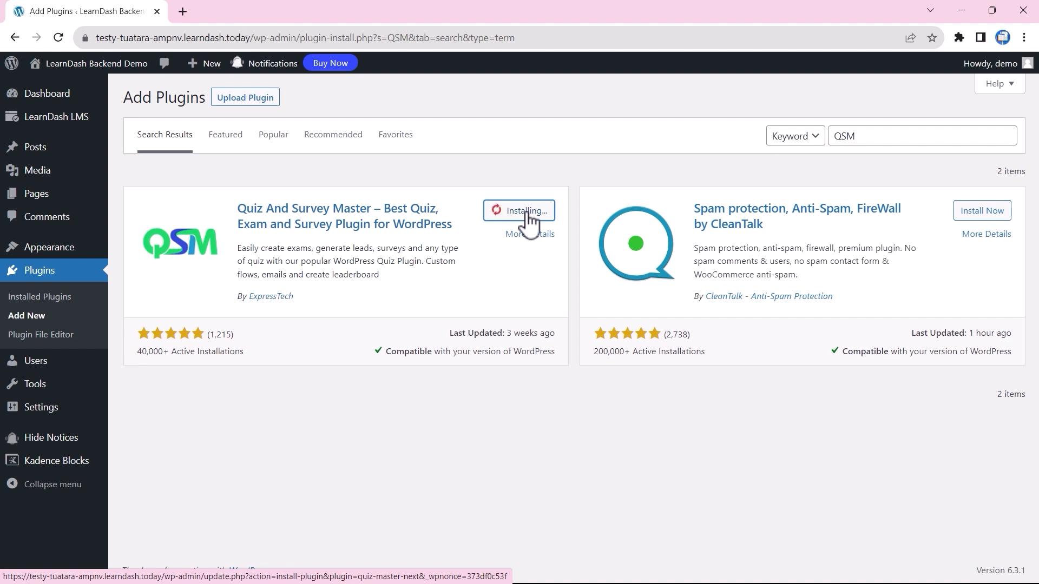
click(531, 212)
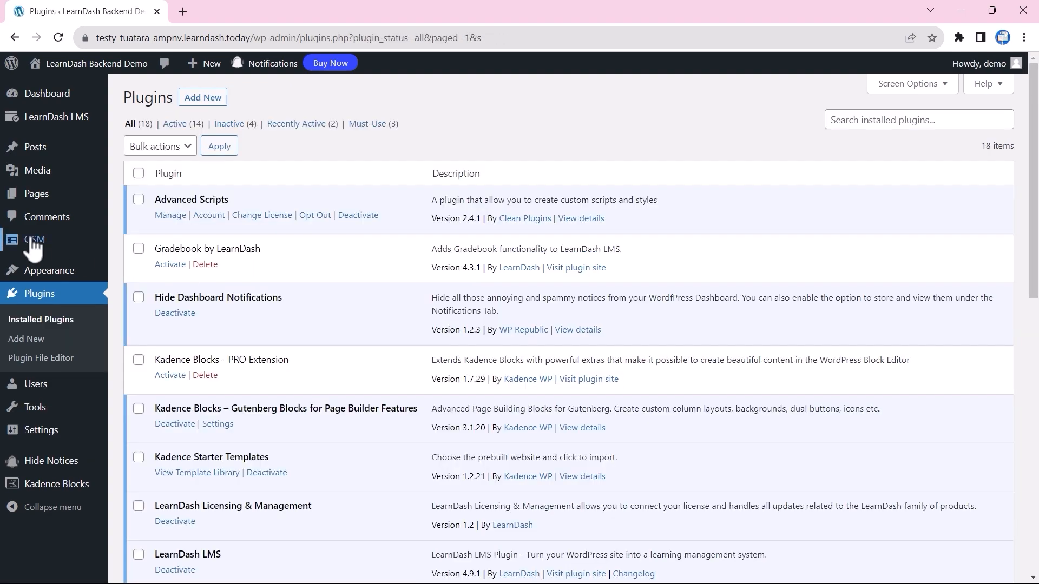
mouse_move(43, 249)
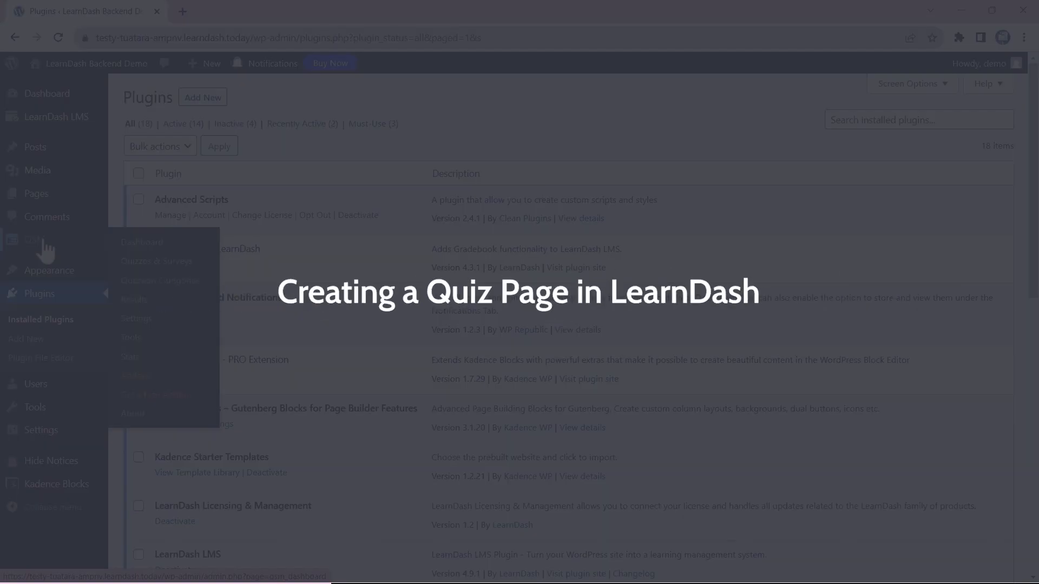
Publish a new LearnDash quiz titled 'Fitness Quiz' and return to the Dashboard
mouse_move(54, 120)
click(150, 203)
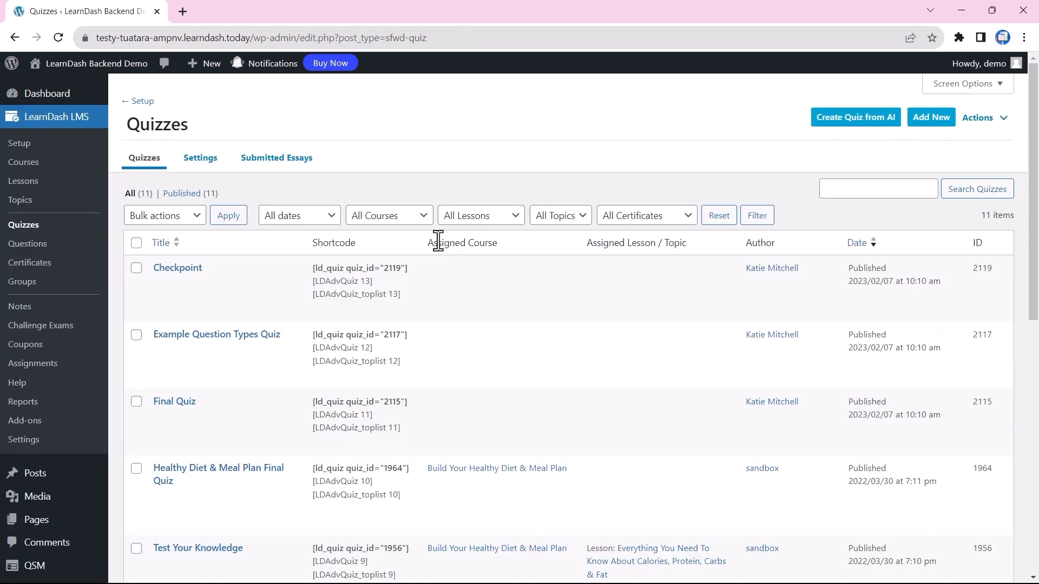
click(927, 120)
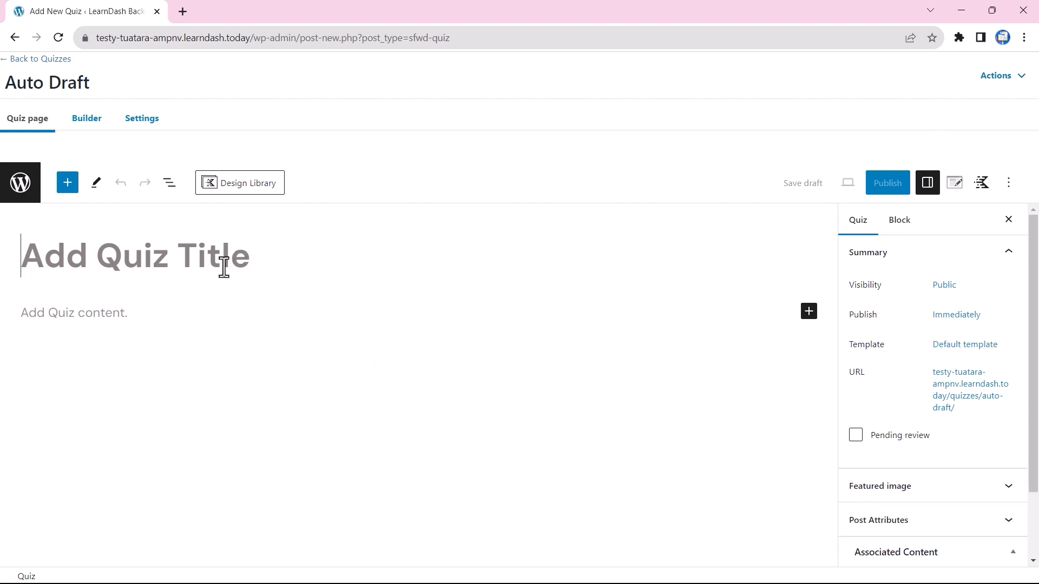
text(Fitness Quiz)
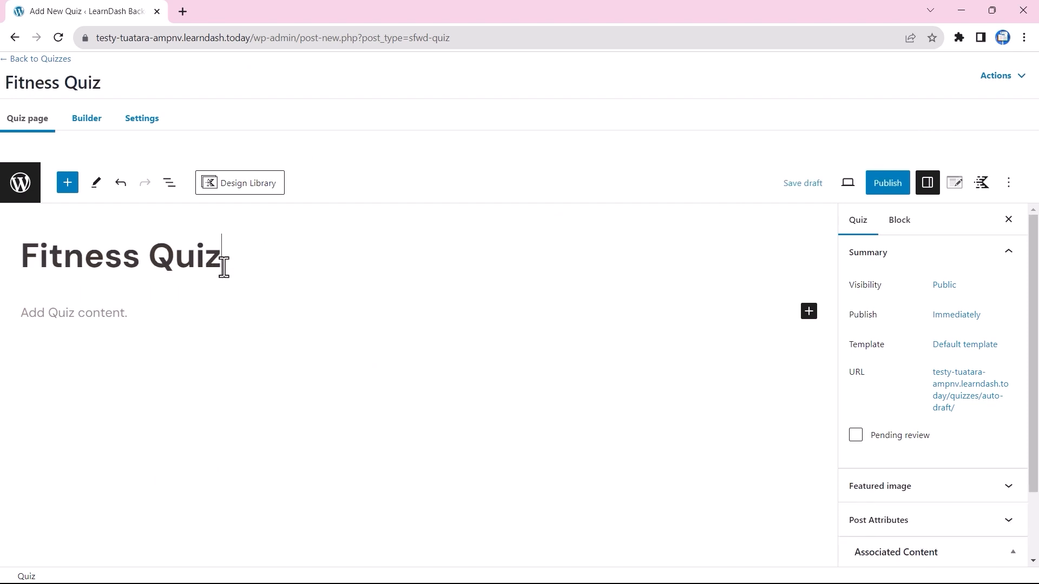
click(888, 185)
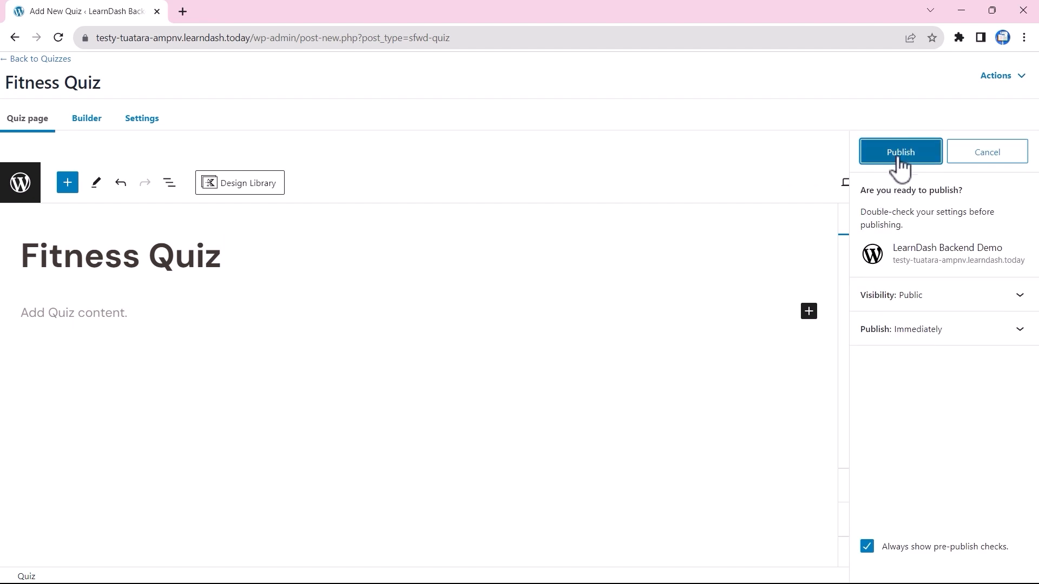
click(899, 154)
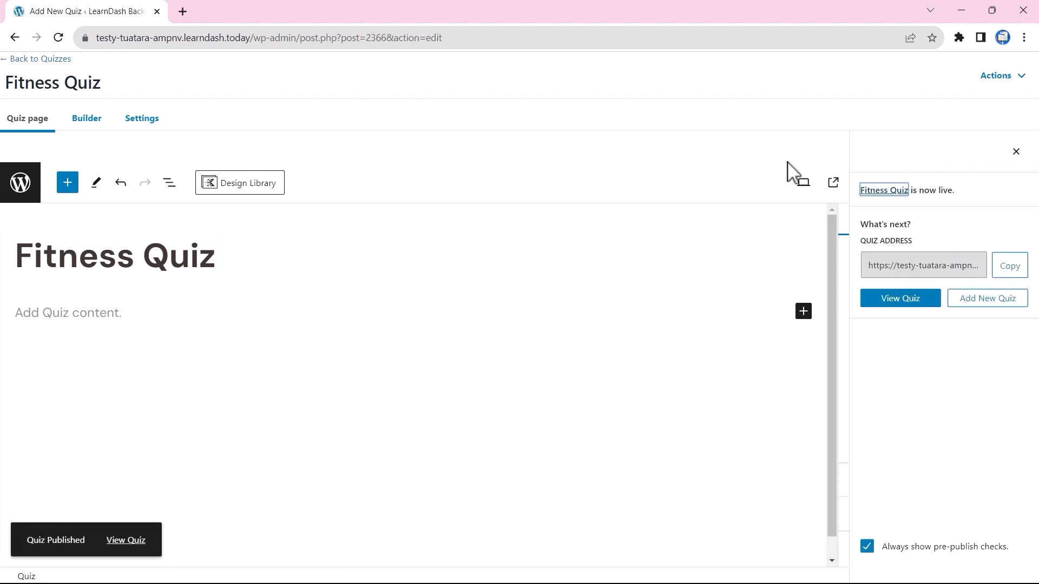
click(25, 60)
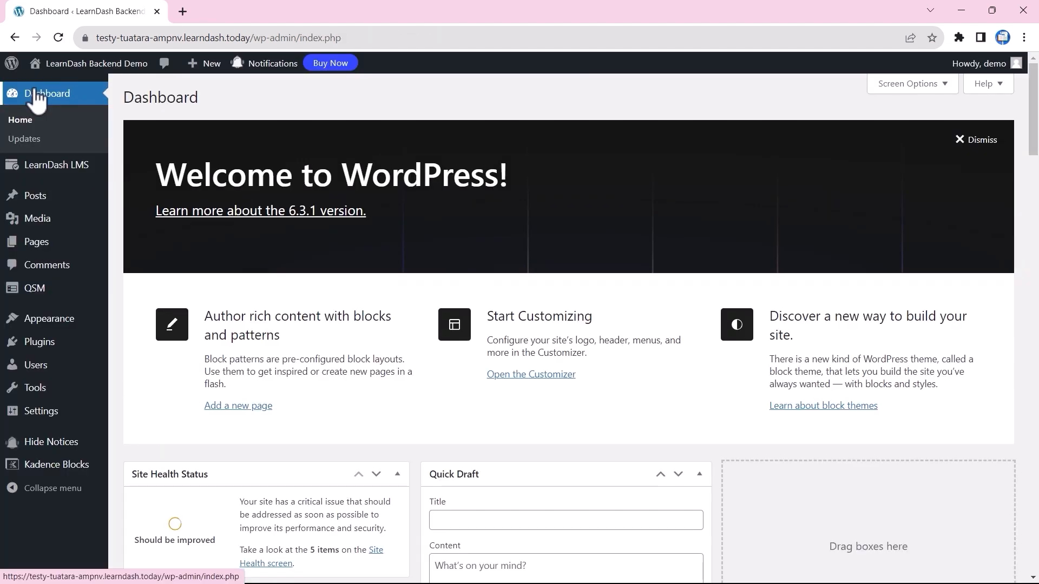
Start a new QSM quiz from Quizzes & Surveys and move past the theme choice
mouse_move(43, 297)
click(174, 314)
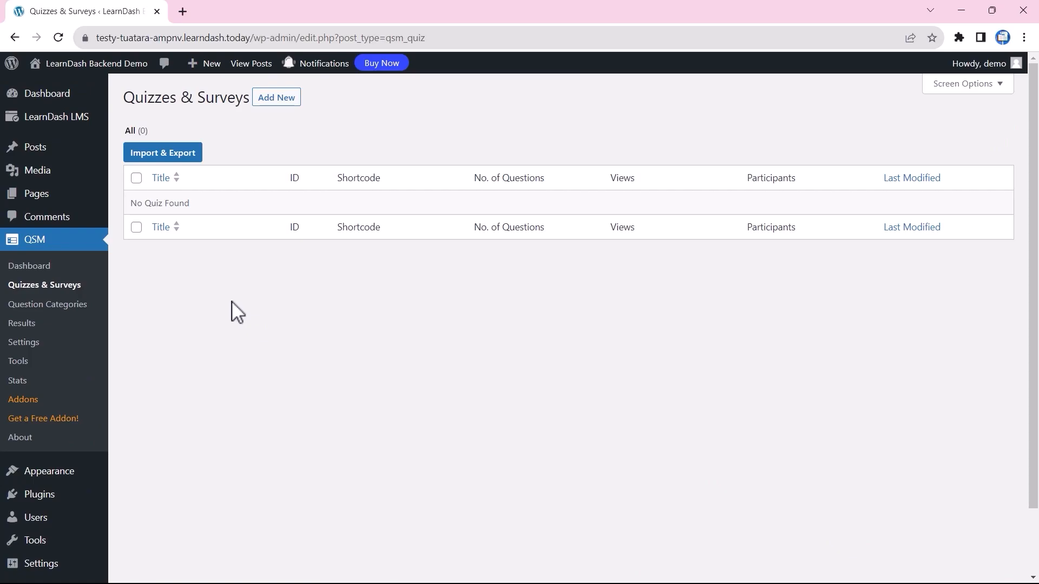
click(276, 106)
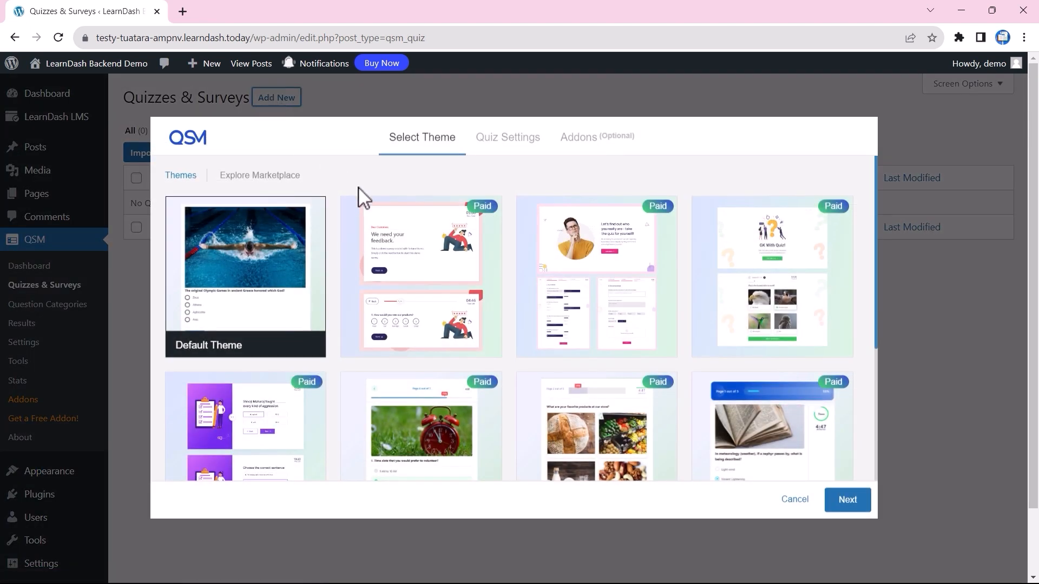
click(845, 500)
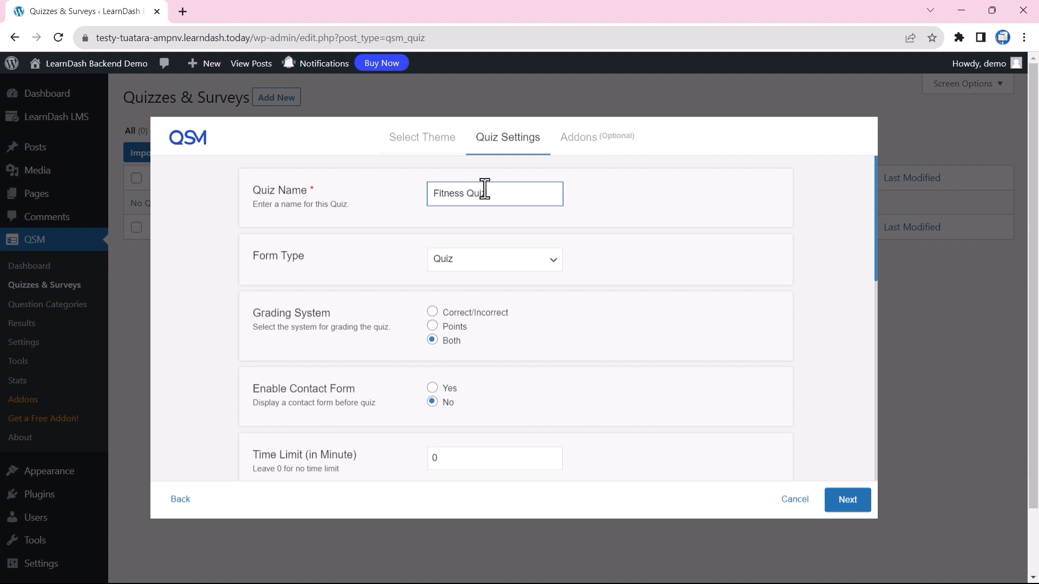
Set a 5-minute time limit and one question per page, then create the Fitness Quiz
scroll(506, 347, down, 5)
double_click(556, 321)
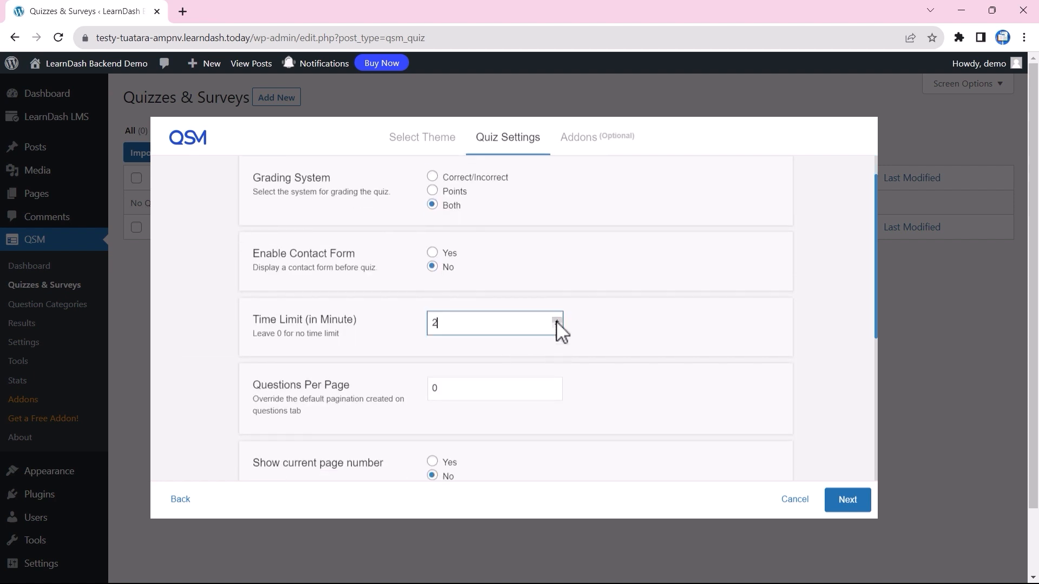
click(557, 321)
click(557, 389)
scroll(591, 406, down, 8)
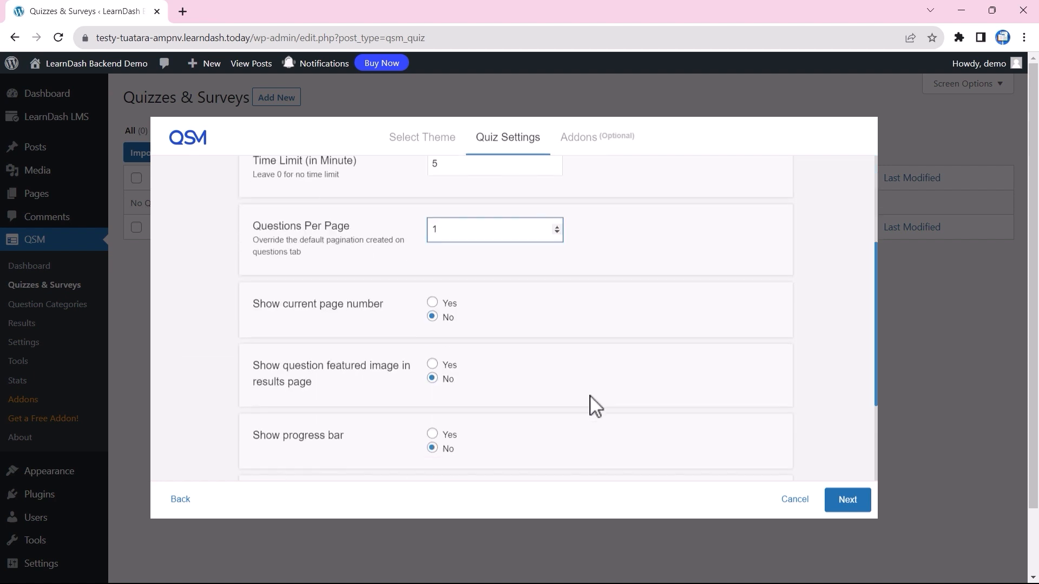
click(847, 500)
click(834, 501)
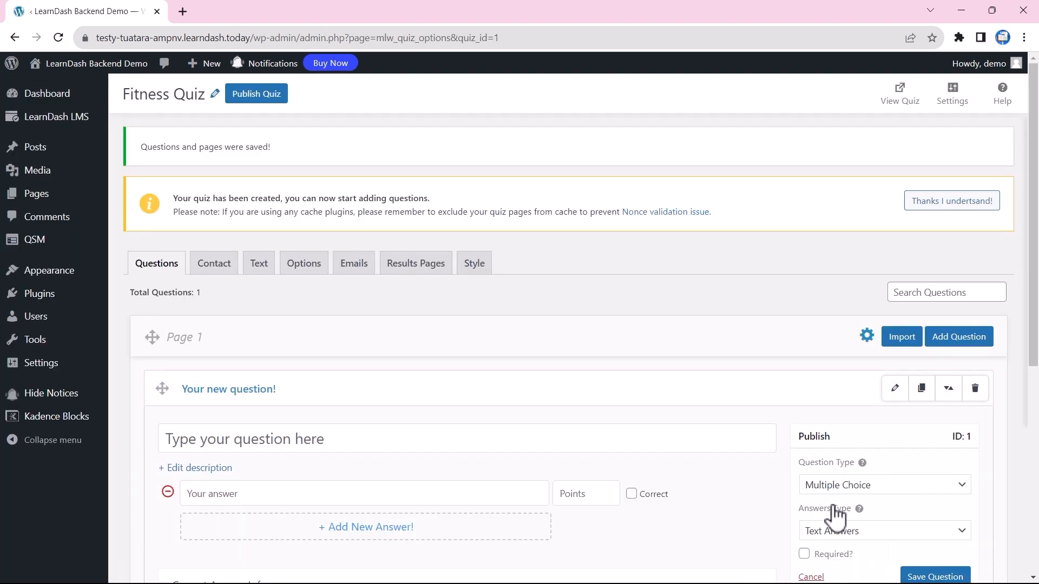
Open the new question and begin writing the weight-loss question text ('Which…')
click(945, 203)
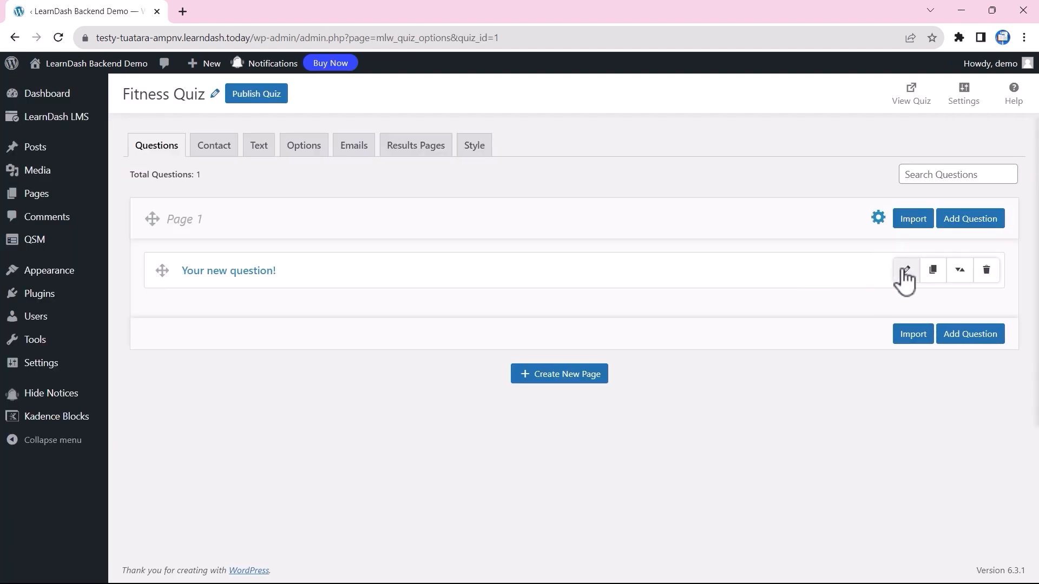
click(897, 270)
click(208, 320)
text(Which one of these exercises is effective for weight loss?)
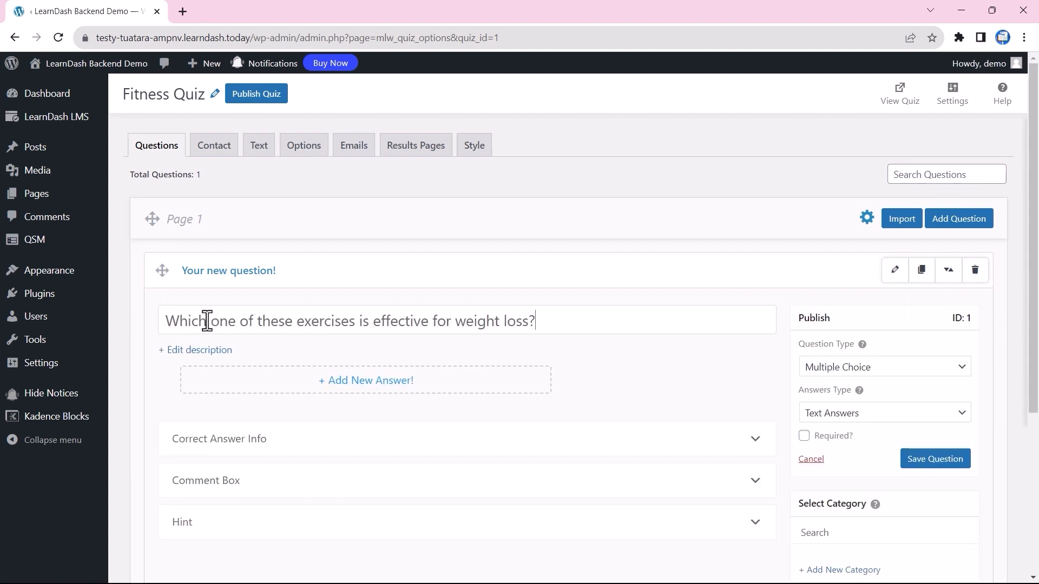
Add four answers: Cardio, Yoga, Strength exercise and Balance exercise
click(352, 385)
click(211, 375)
text(Cardio)
click(344, 411)
click(208, 406)
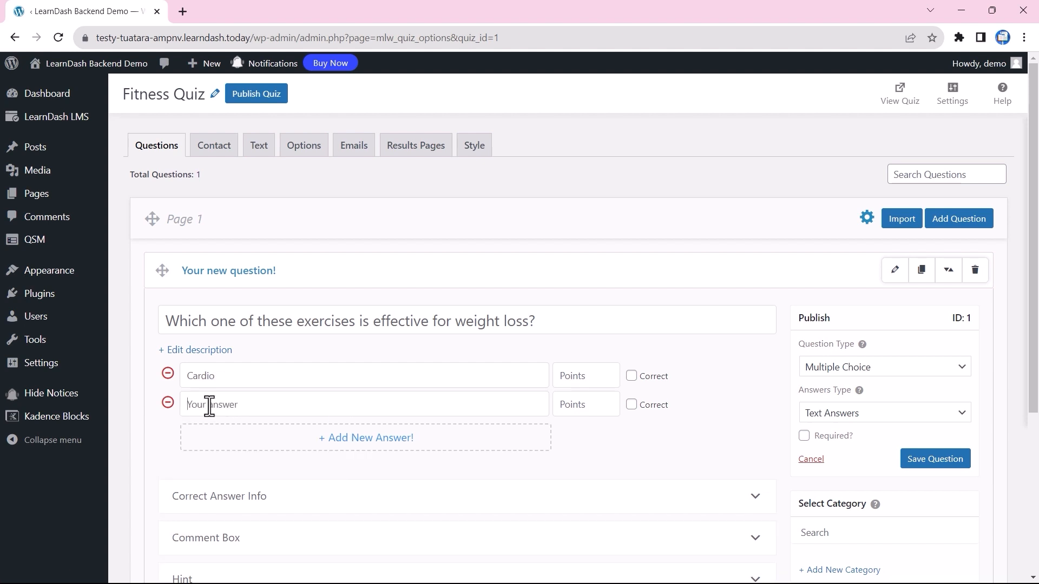
text(Yoga)
click(225, 436)
text(Strength exercise)
click(331, 469)
click(263, 463)
text(Balance exercise)
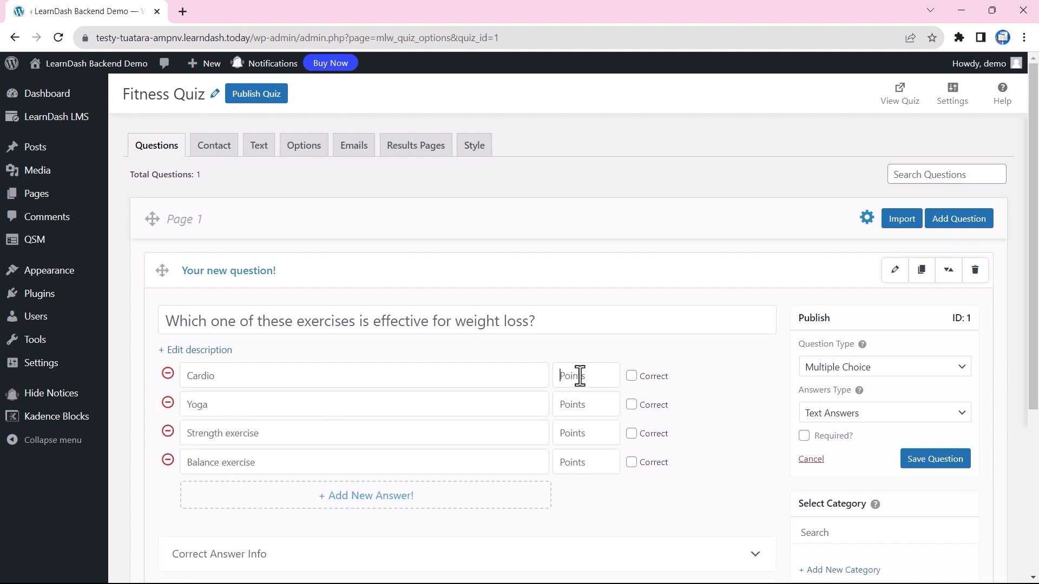
Give Cardio 20 points, mark it correct, save the question, and add a second one
click(580, 376)
text(20)
click(631, 375)
click(933, 458)
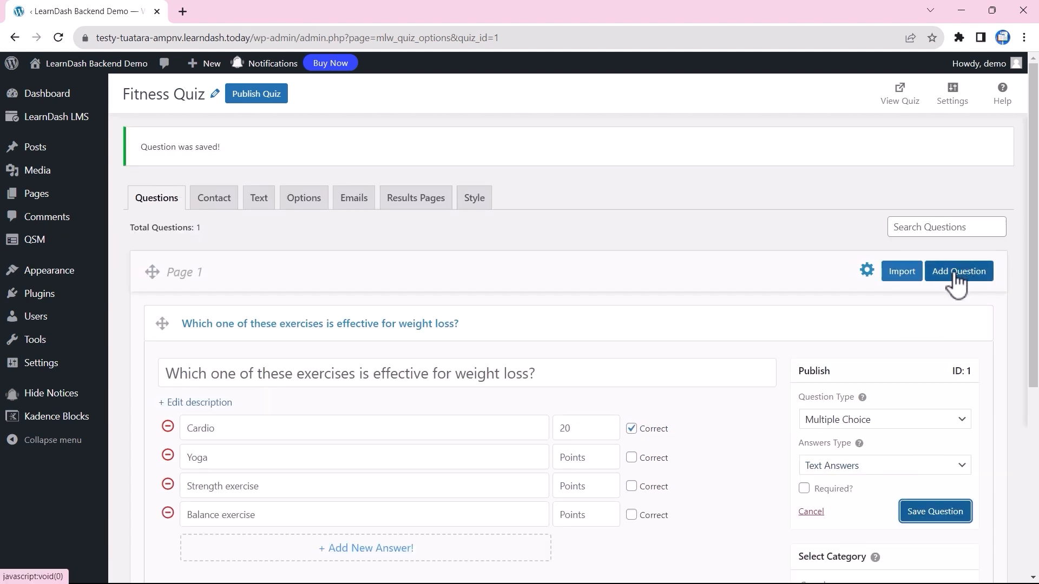
click(956, 275)
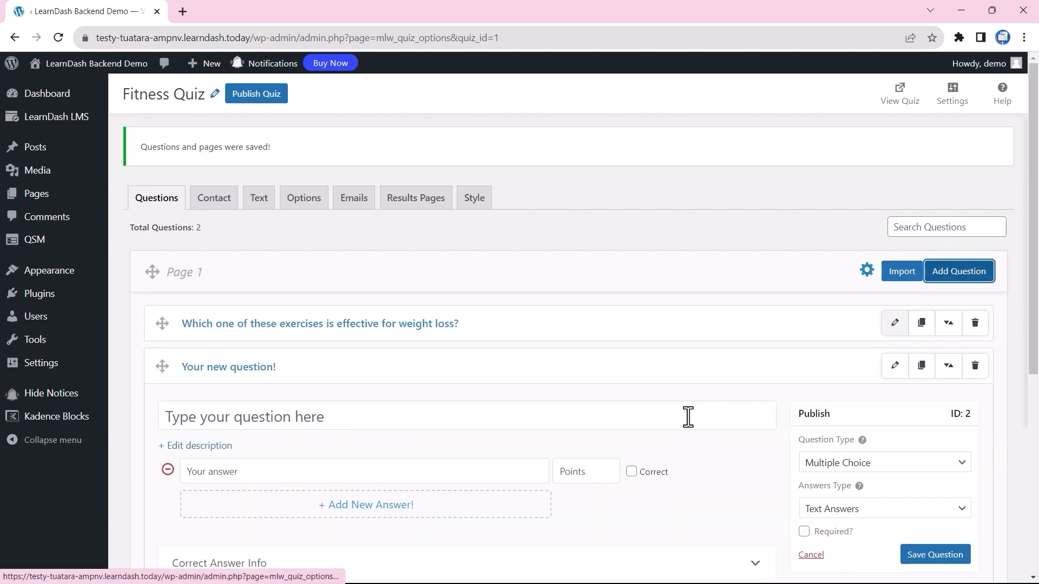
Write 'What does HIIT stand for?' with three answers, High-intensity interval training correct for 20 points, and save
click(252, 418)
text(Wh)
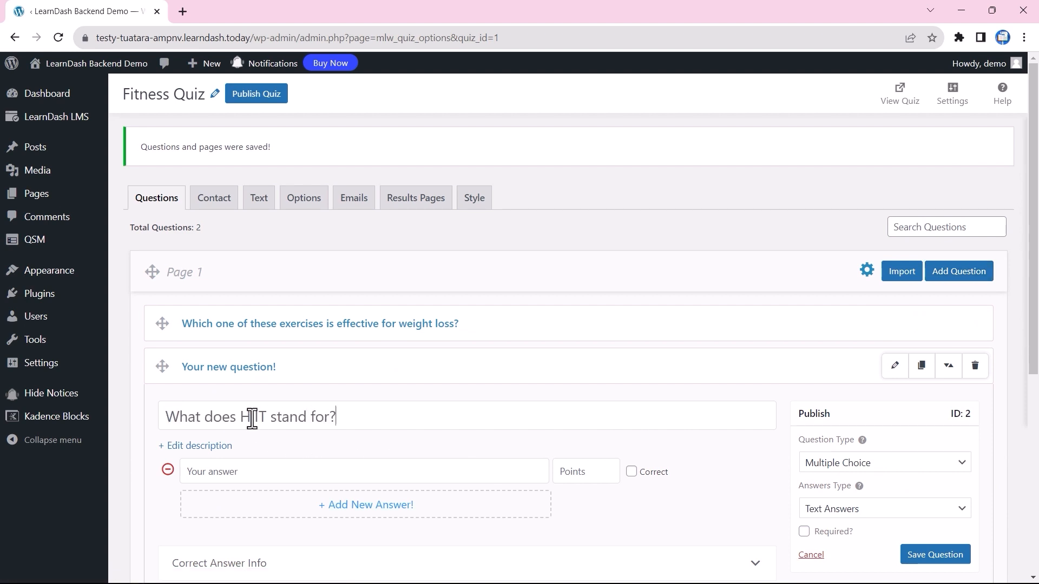
click(287, 476)
text(High interval inten)
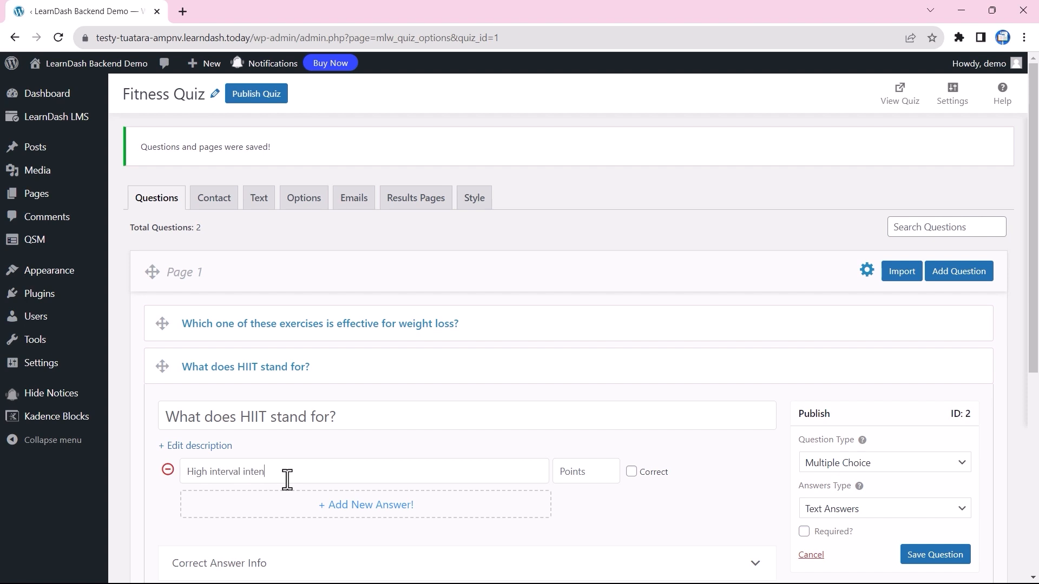
text(sity training)
click(275, 502)
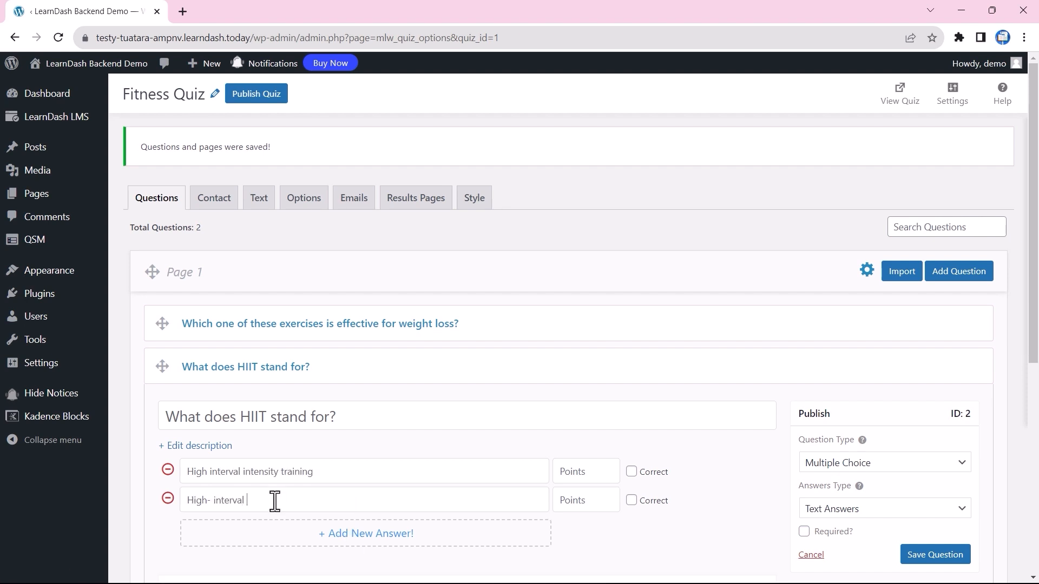
text(py)
click(343, 535)
click(272, 529)
text(H)
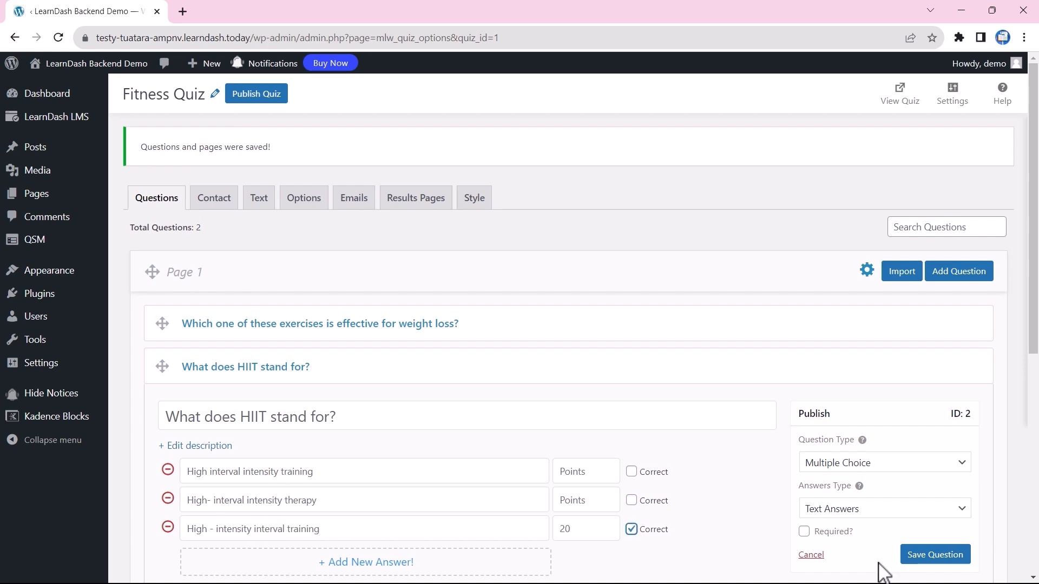
click(924, 557)
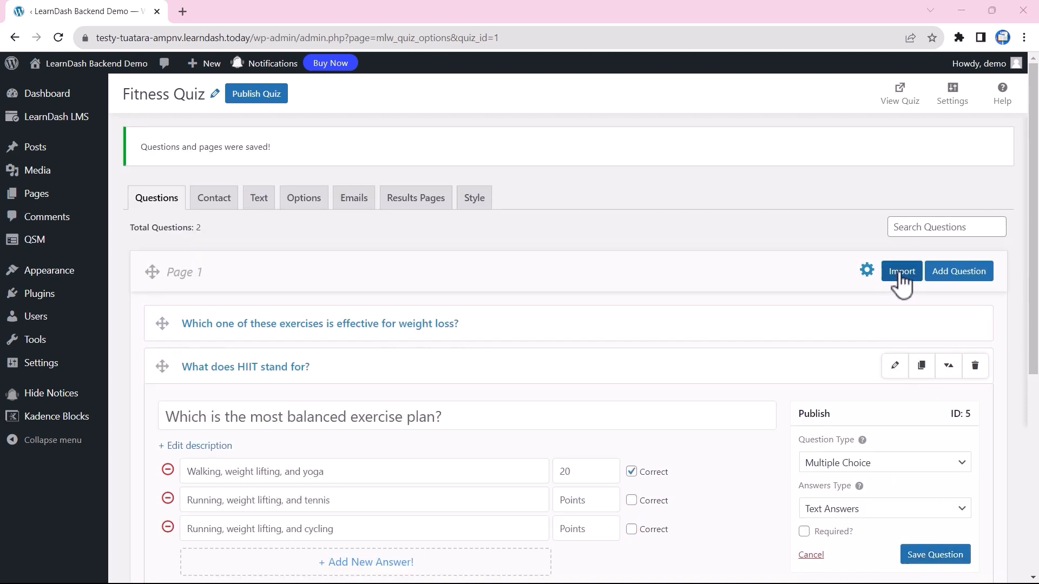
Import the warm-up, water versus sports drinks, and balanced exercise plan questions from the Question Bank
click(901, 276)
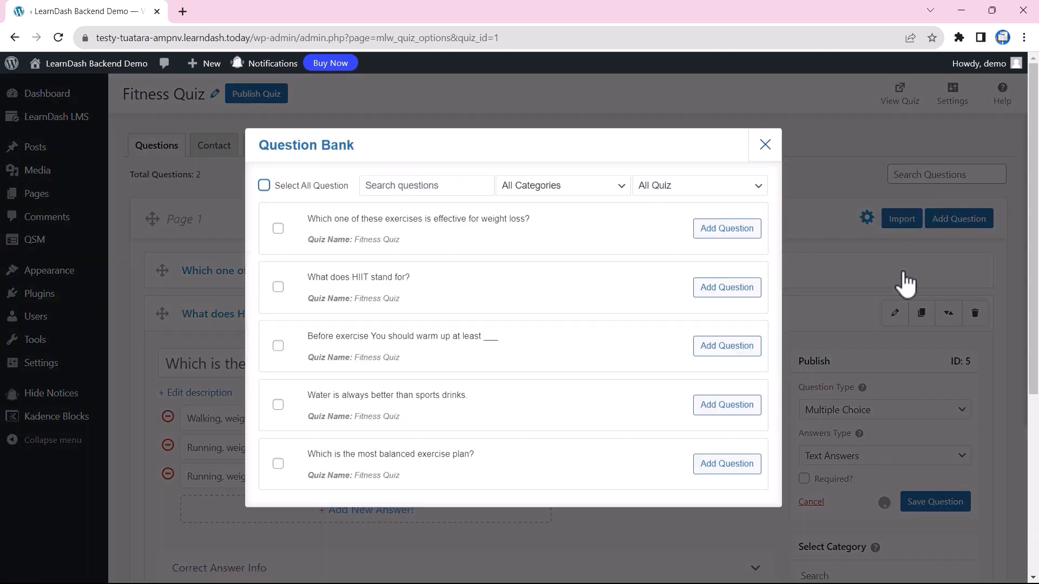
click(278, 346)
click(278, 387)
click(278, 445)
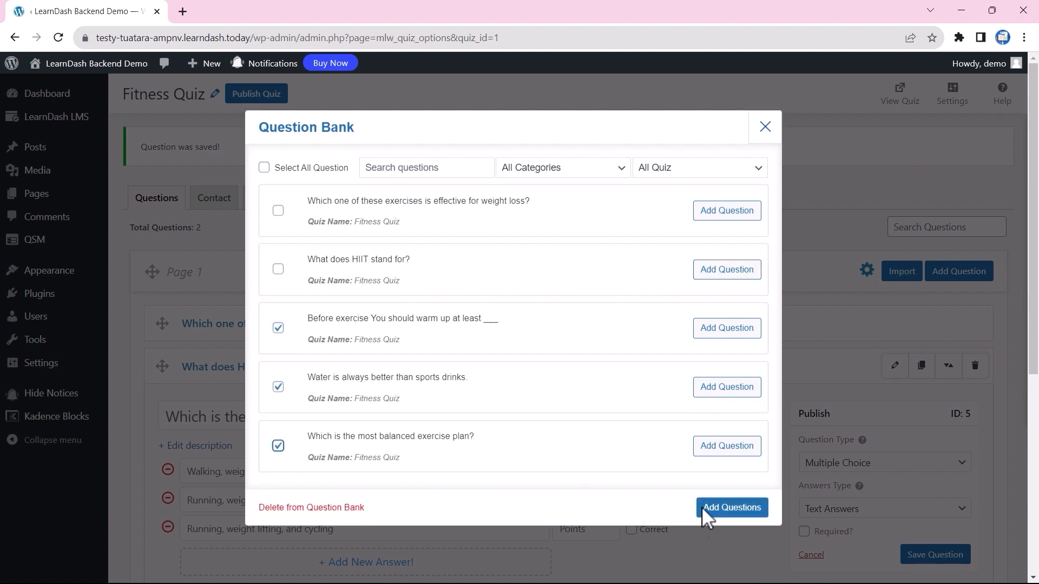
click(730, 508)
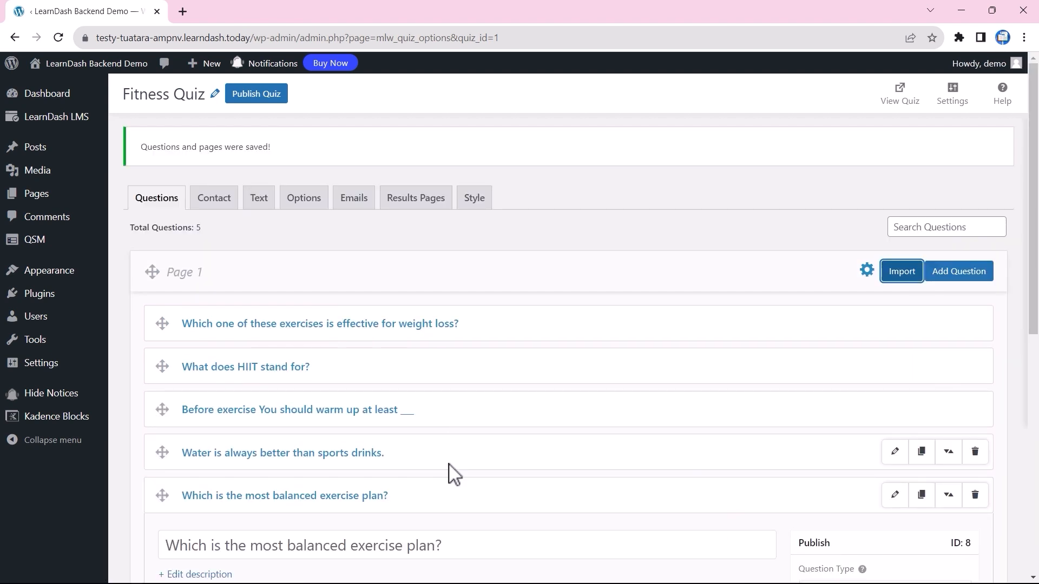
scroll(449, 476, down, 4)
scroll(450, 465, up, 4)
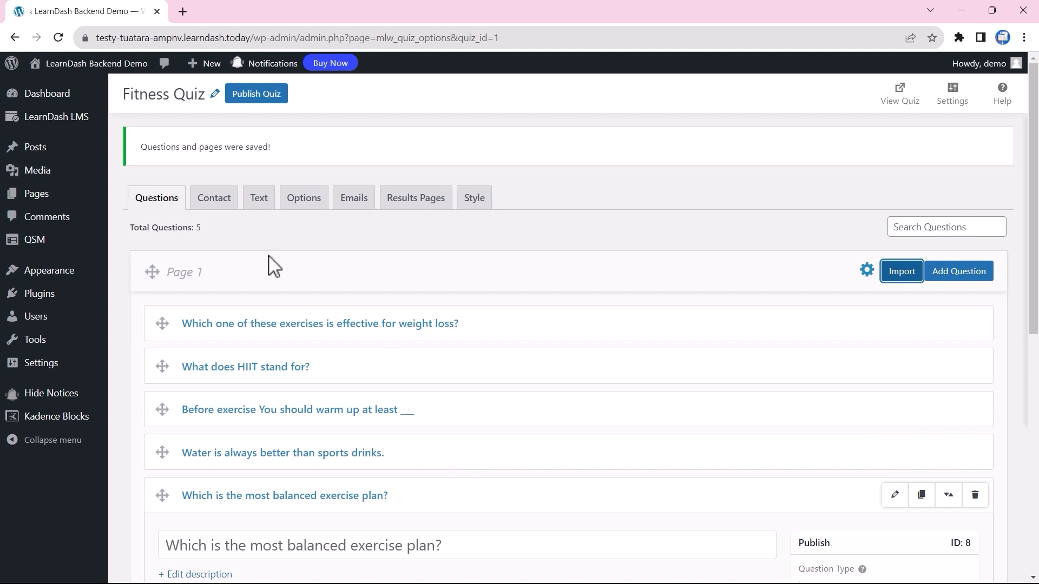
Turn on the Name and Email contact fields and save the contact form
click(219, 202)
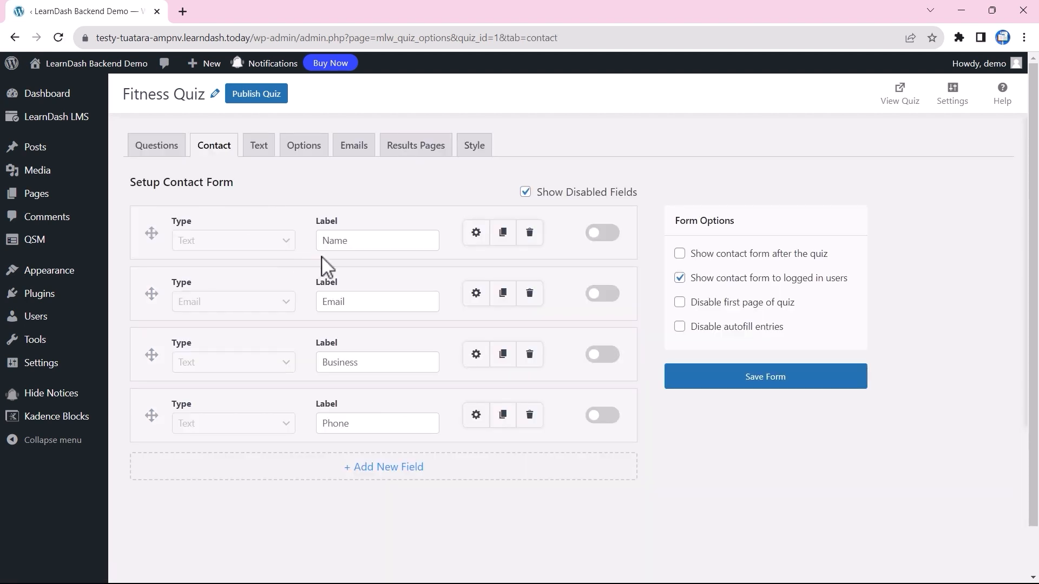
click(602, 234)
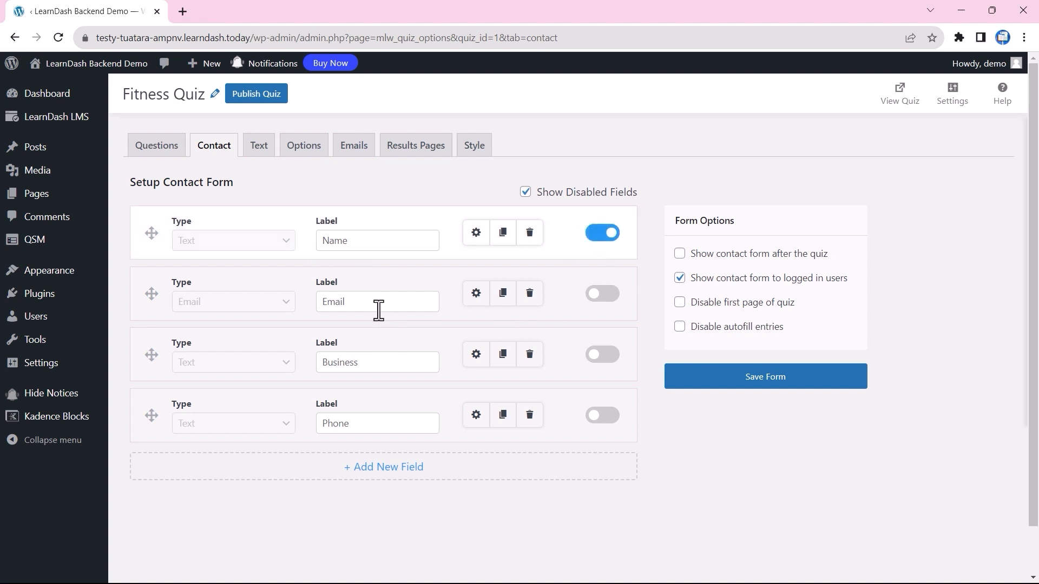
click(599, 299)
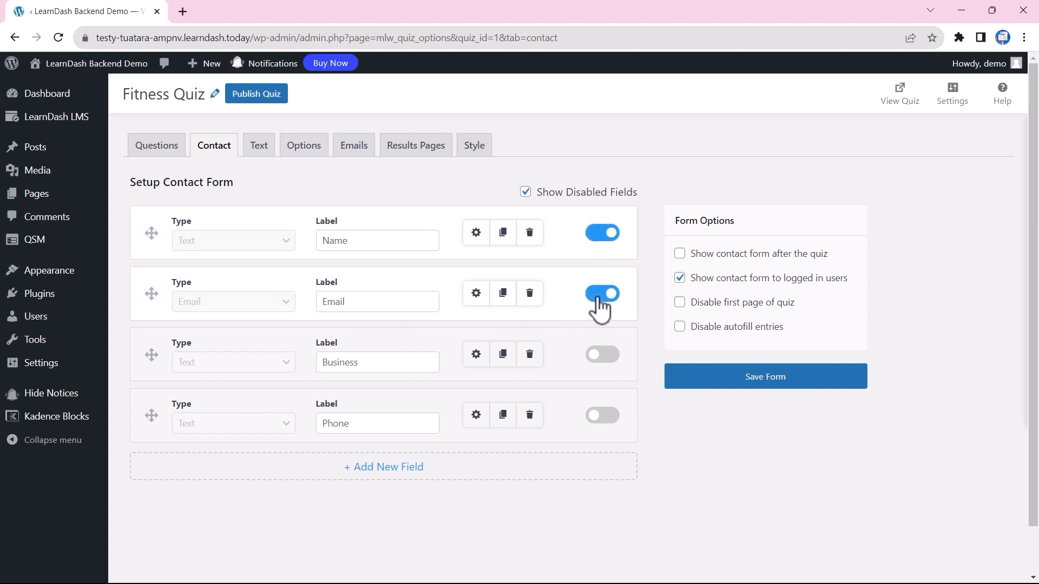
click(760, 379)
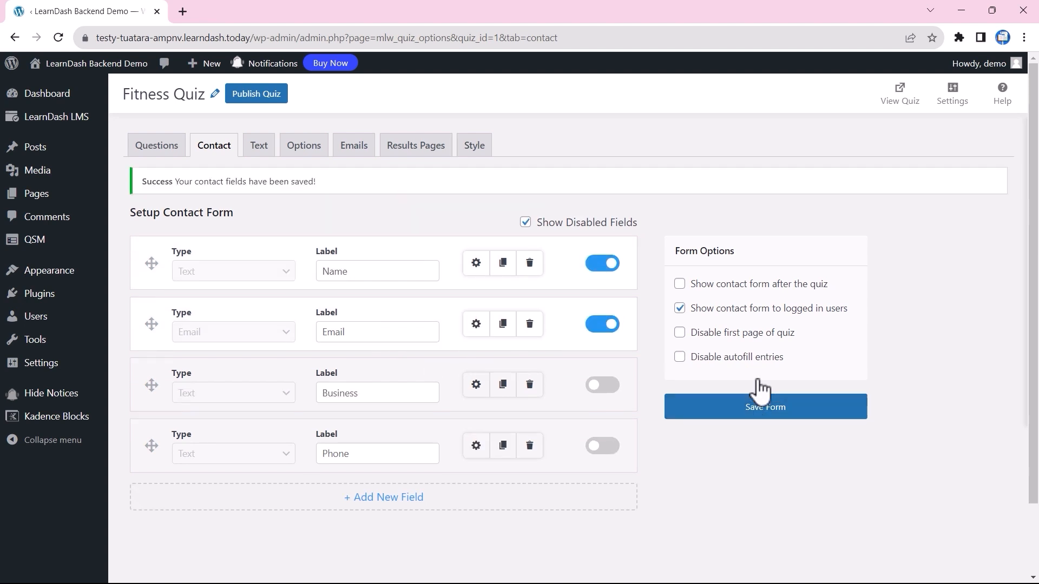
click(260, 149)
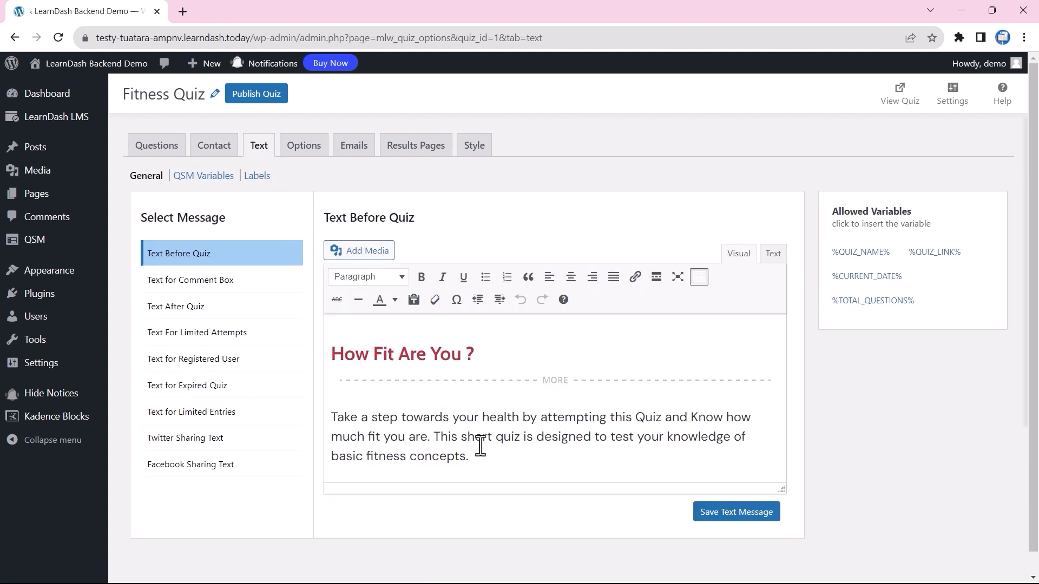
Save the Text Before Quiz message and the Results Pages message showing score and answers
click(738, 514)
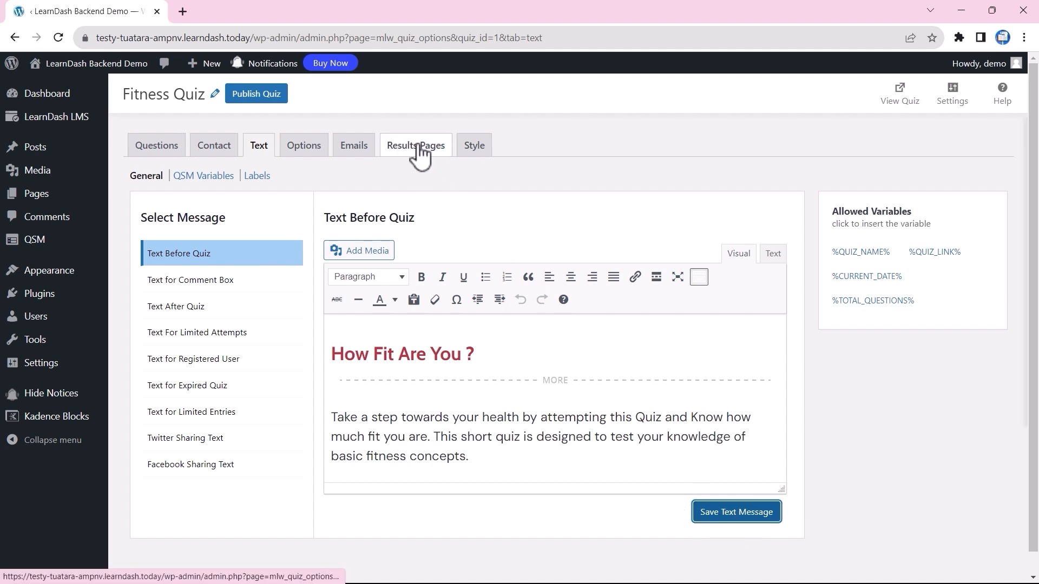
click(419, 149)
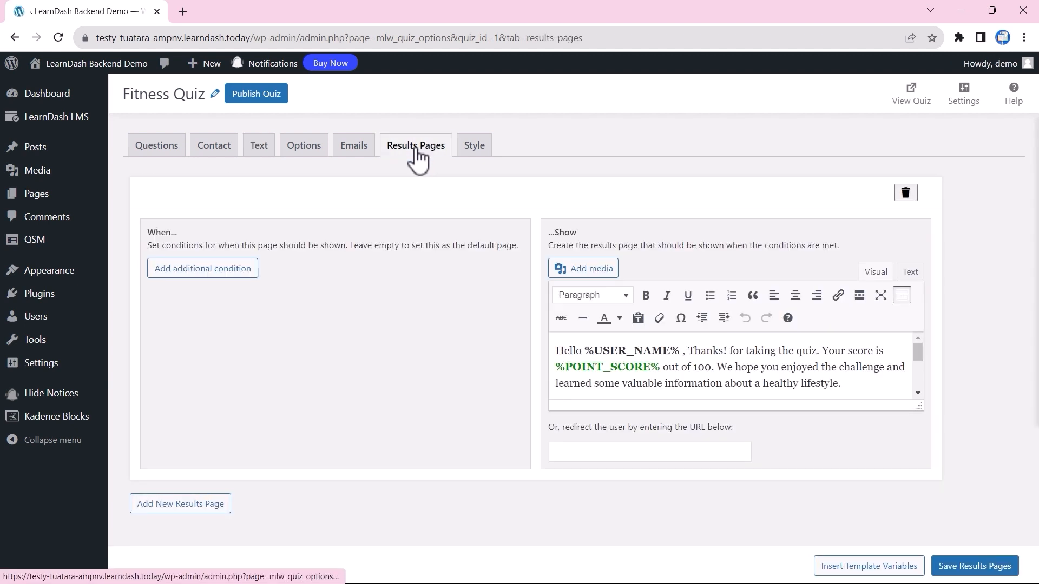
drag(918, 406, 928, 490)
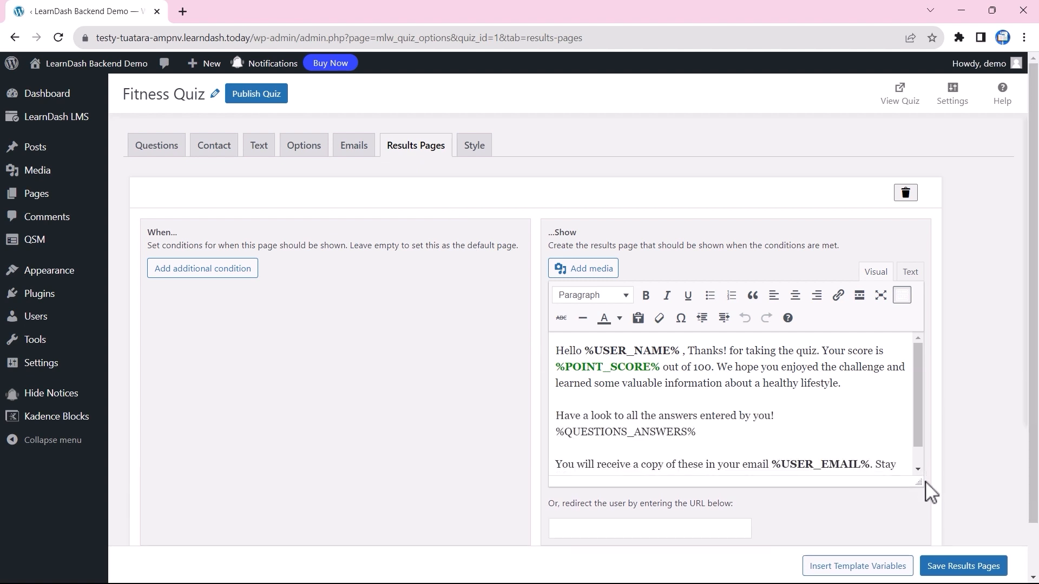
scroll(783, 399, down, 1)
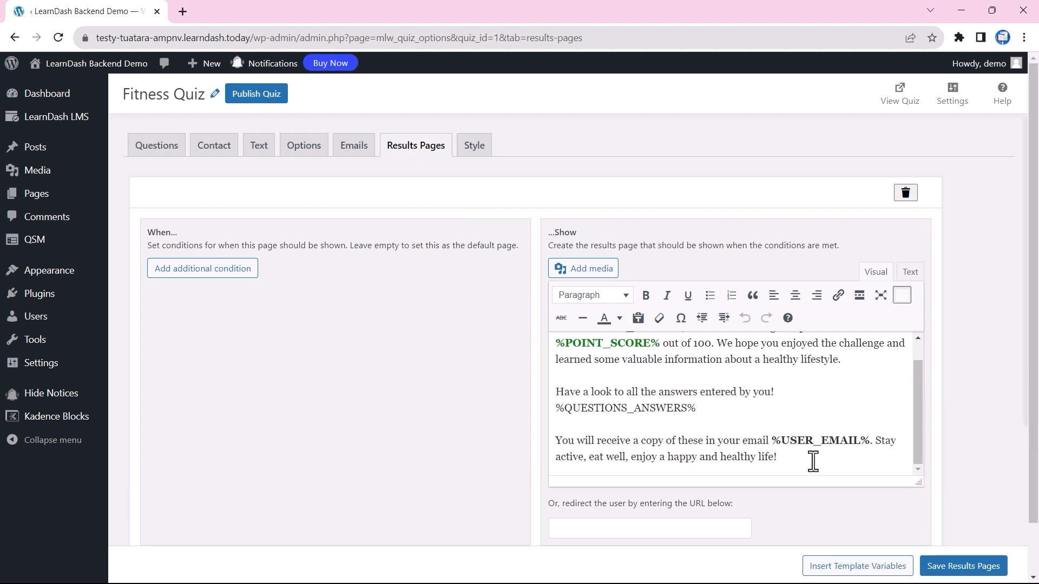
click(955, 570)
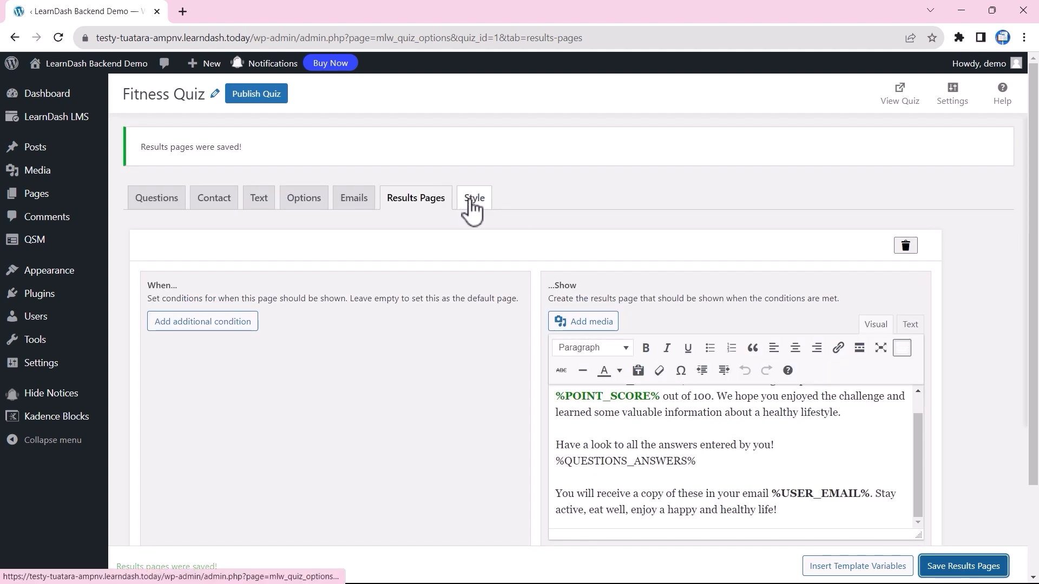
click(473, 208)
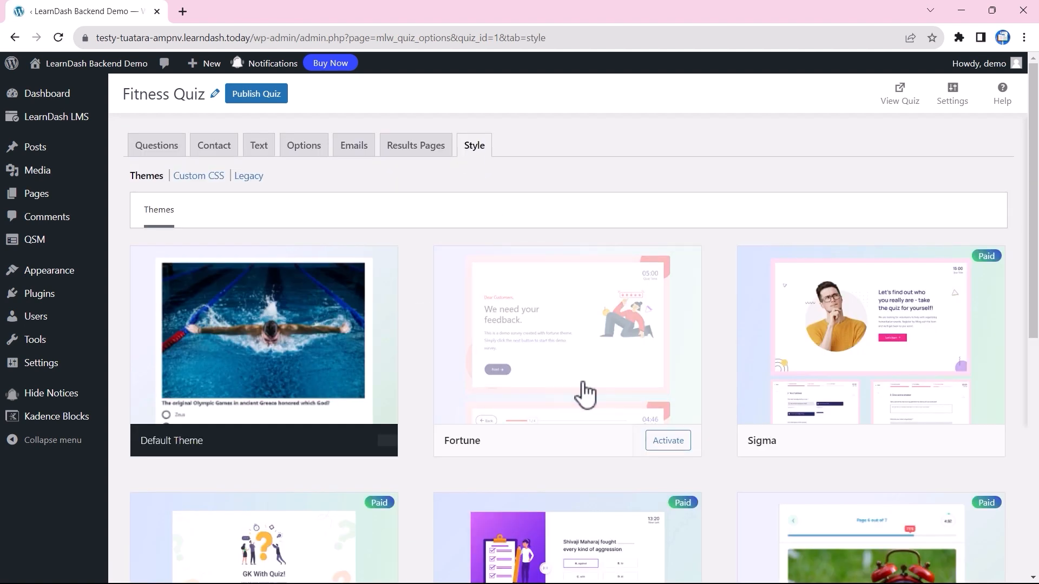
Activate the Fortune theme for the quiz and save its customization settings
click(668, 447)
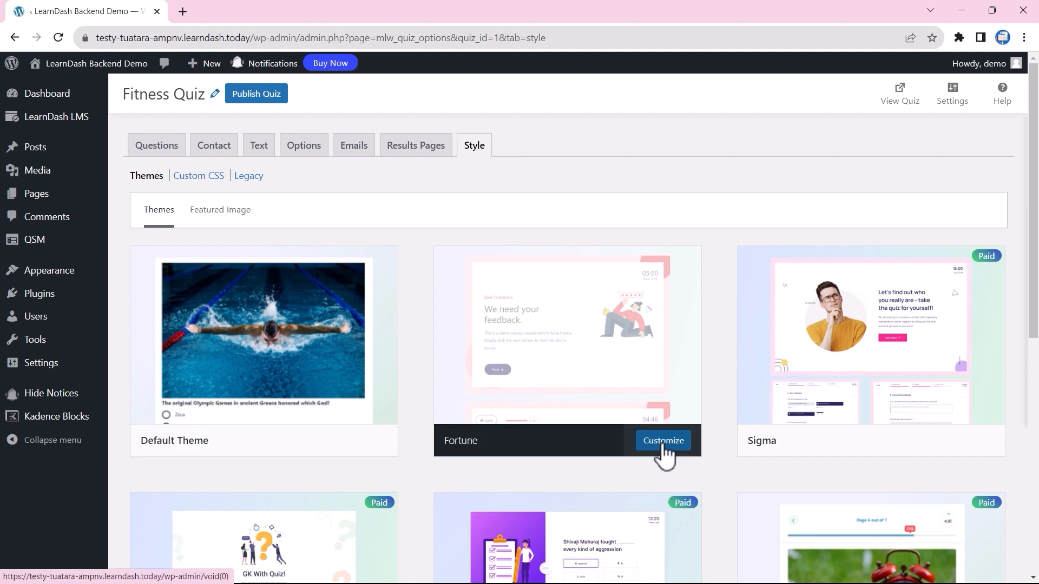
click(658, 446)
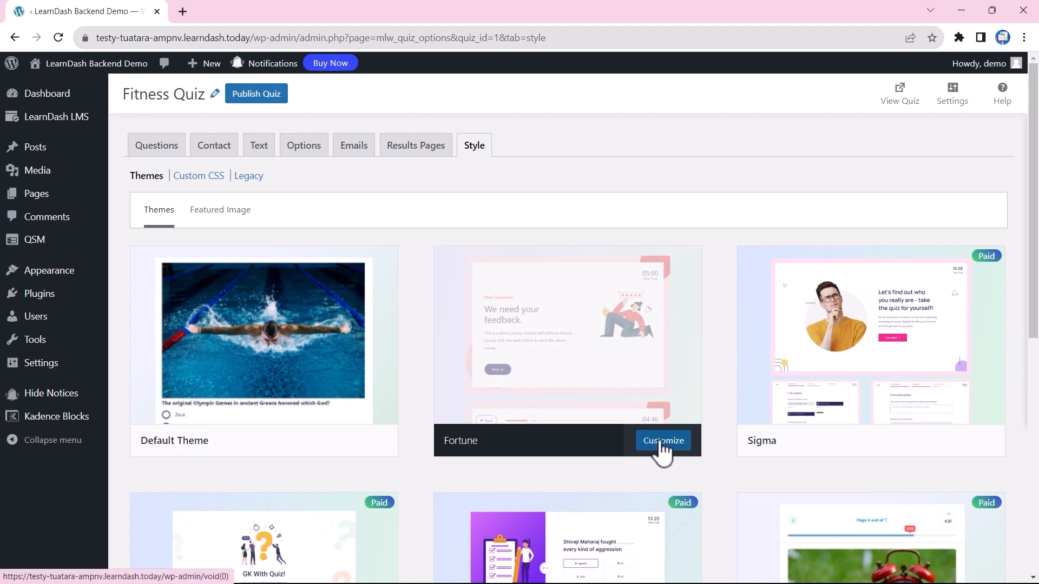
scroll(677, 324, down, 10)
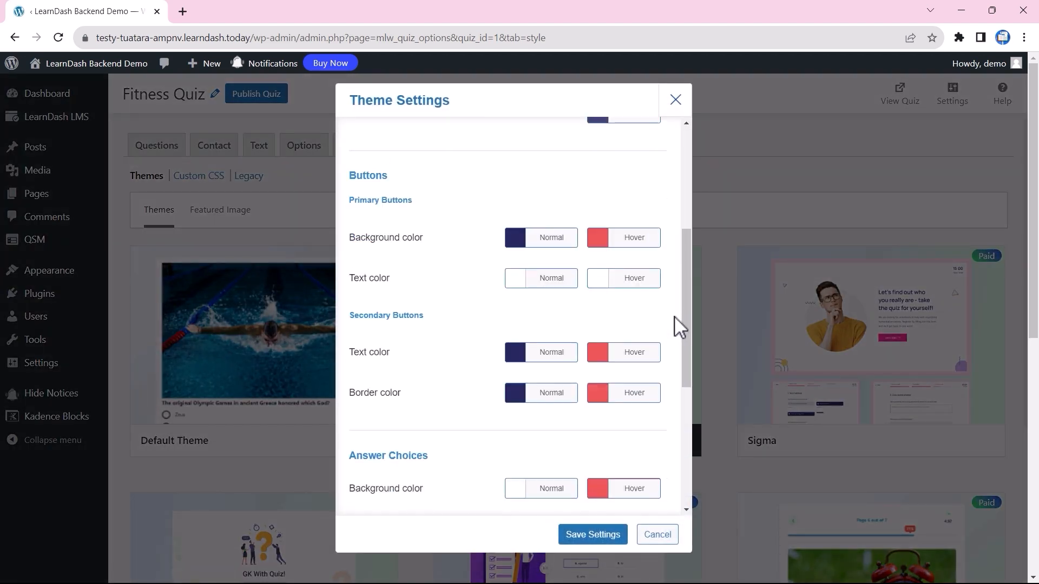
click(594, 536)
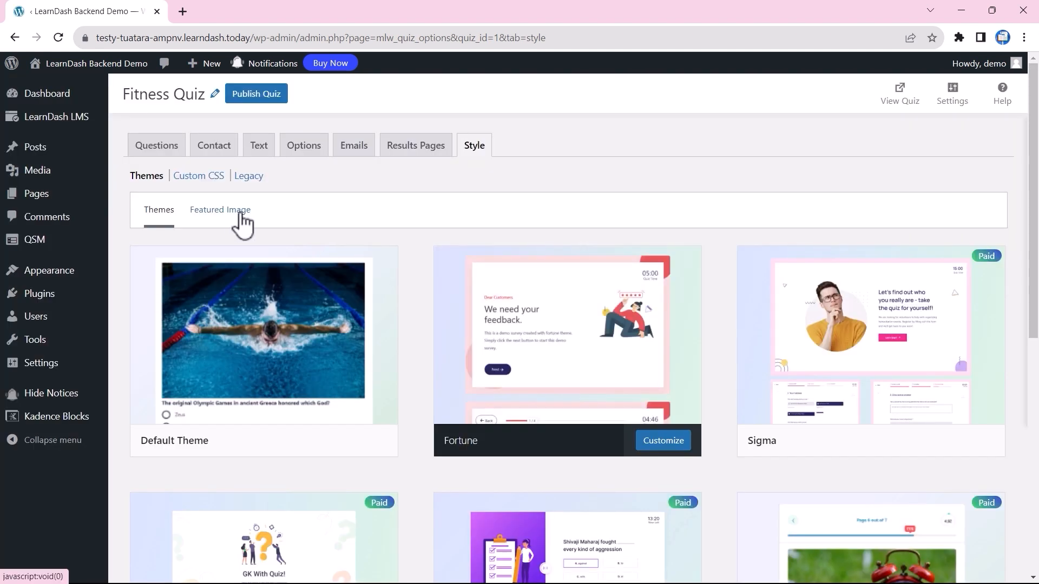
Set the fitness illustration Fitness_v1-03.png from the Media Library as the quiz's featured image and save
click(242, 217)
click(385, 259)
click(116, 120)
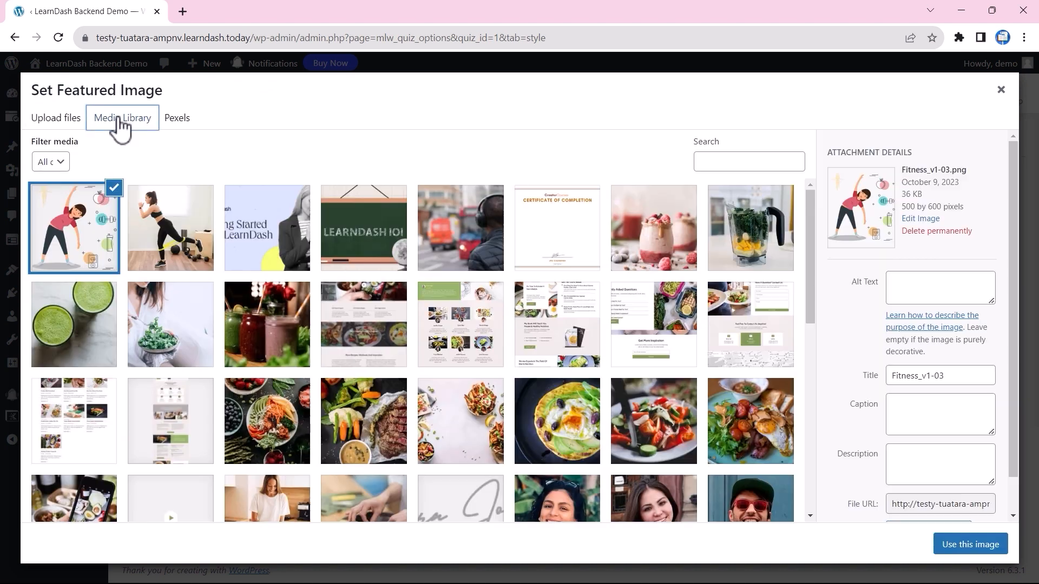
scroll(869, 390, down, 1)
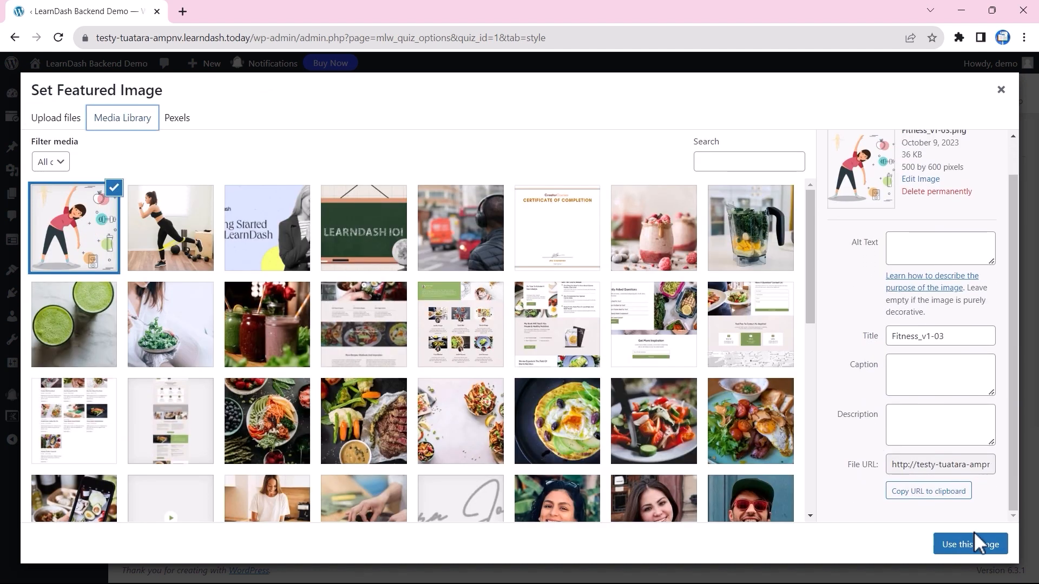
click(974, 544)
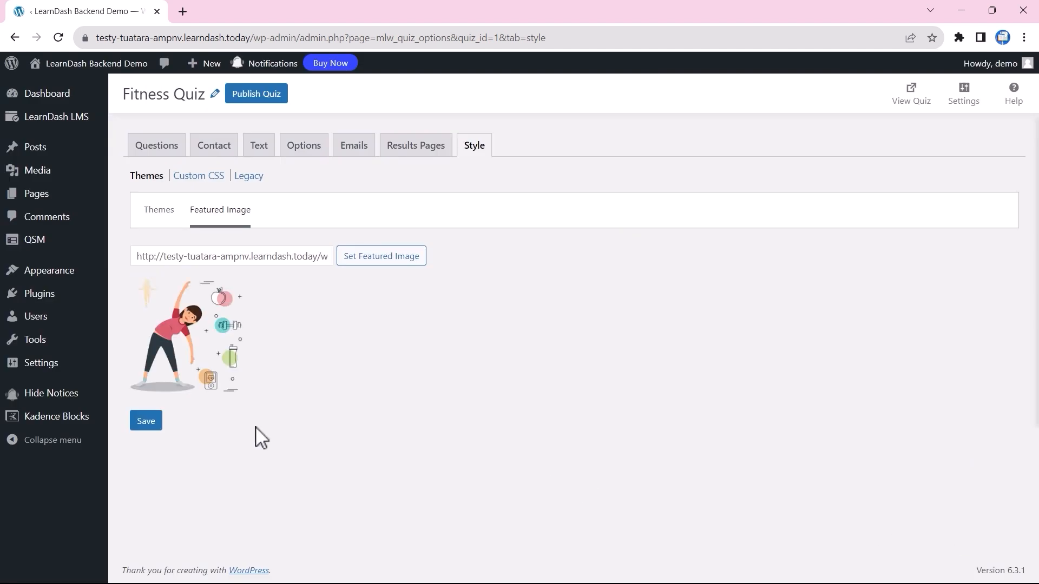
click(152, 422)
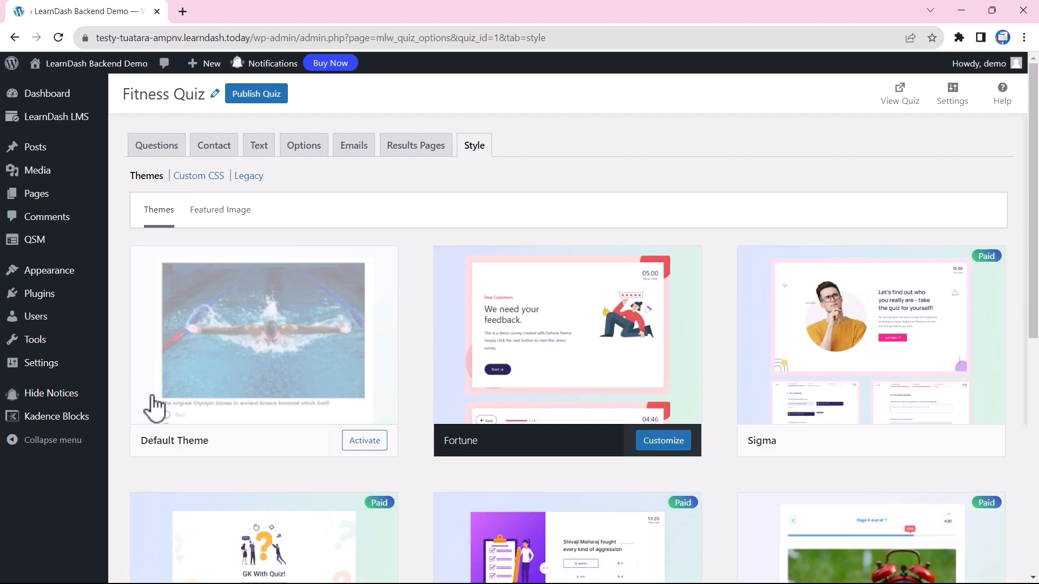
Publish the Fitness Quiz, then edit the Fitness Quiz page from LearnDash LMS Quizzes
click(255, 94)
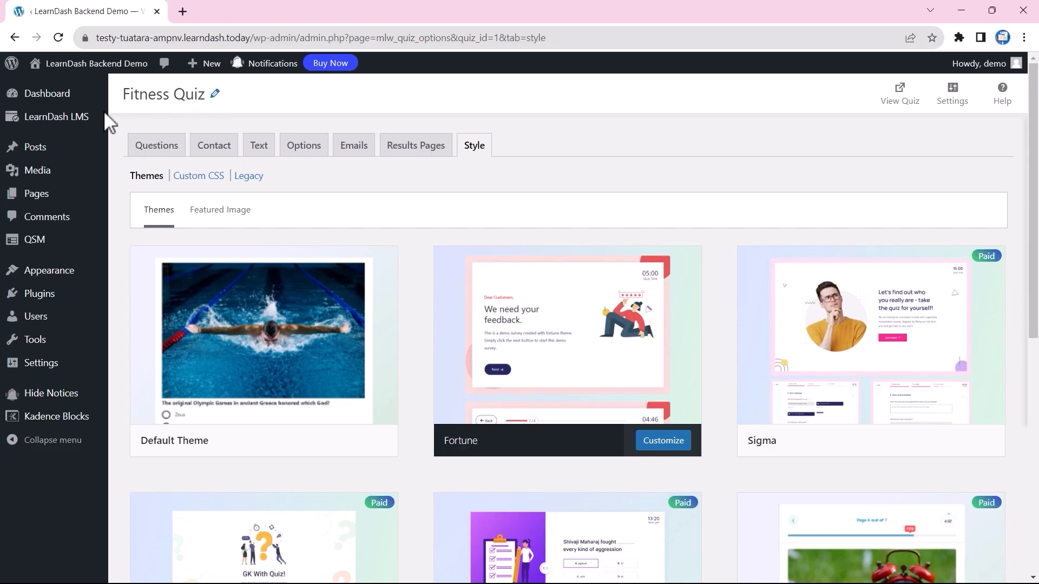
mouse_move(38, 122)
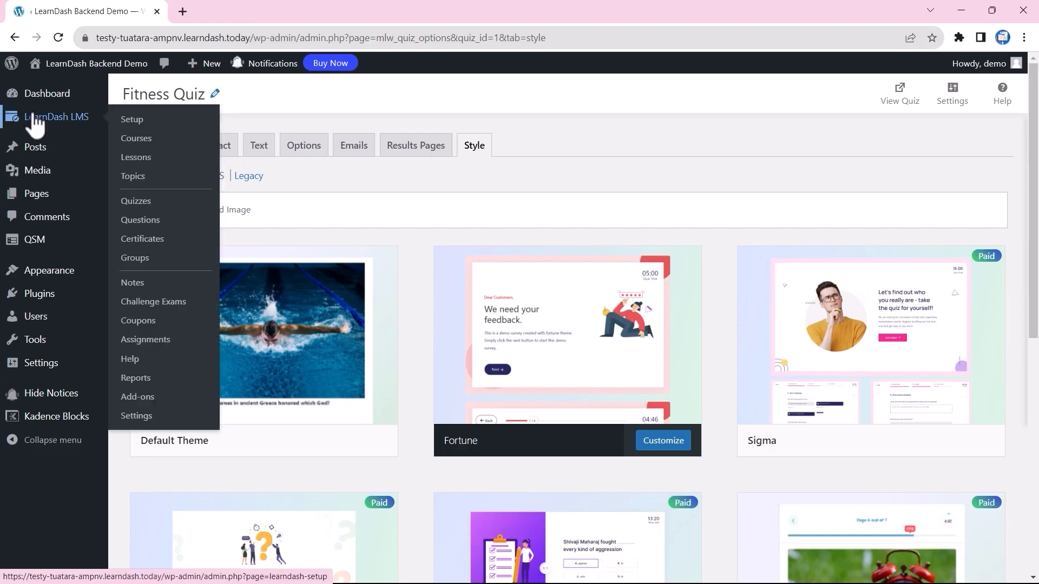
click(151, 205)
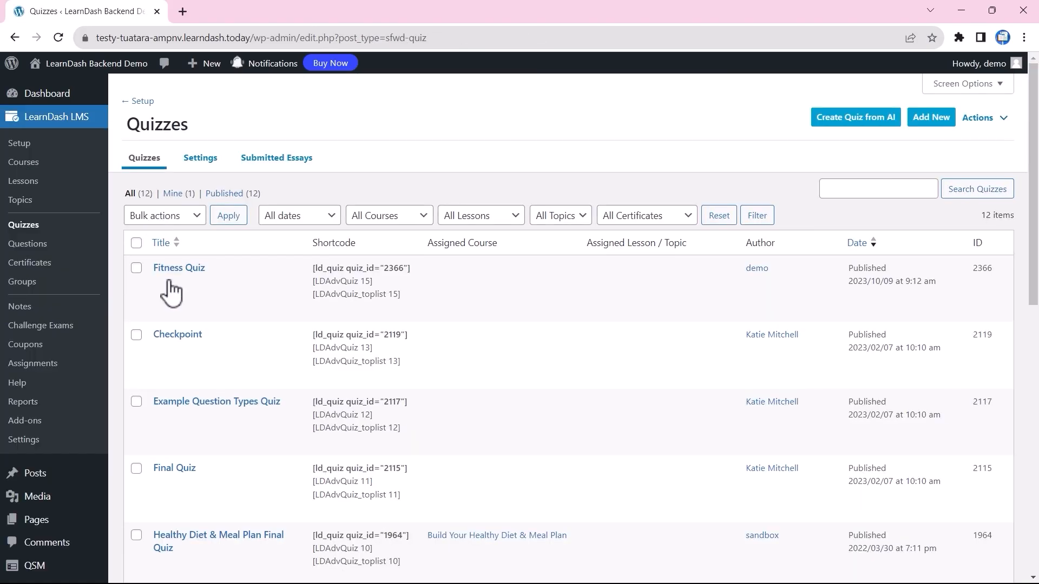
click(161, 285)
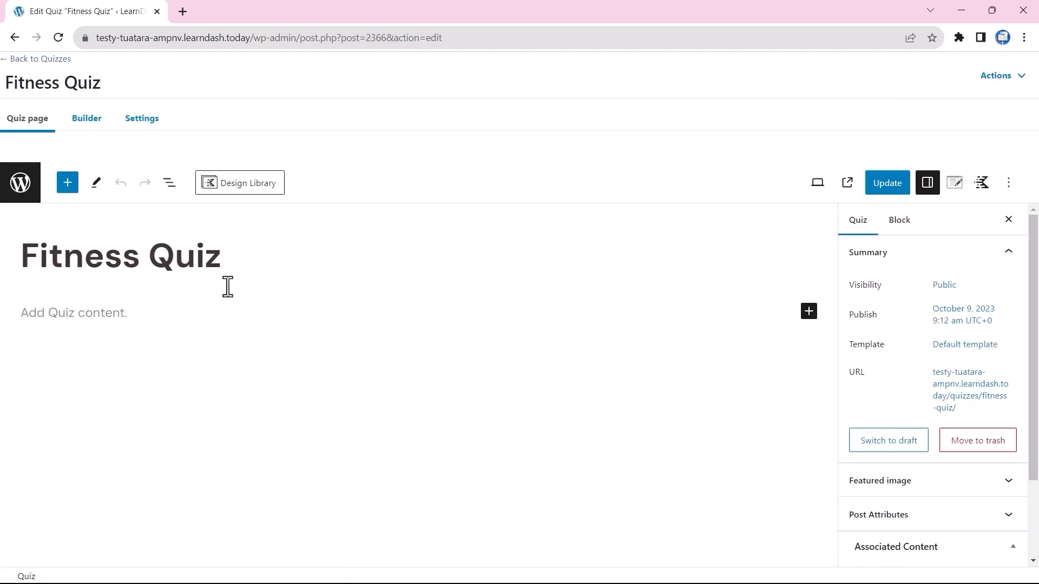
Add a QSM block showing Fitness Quiz, update the page, and view it live
click(809, 311)
text(QSM)
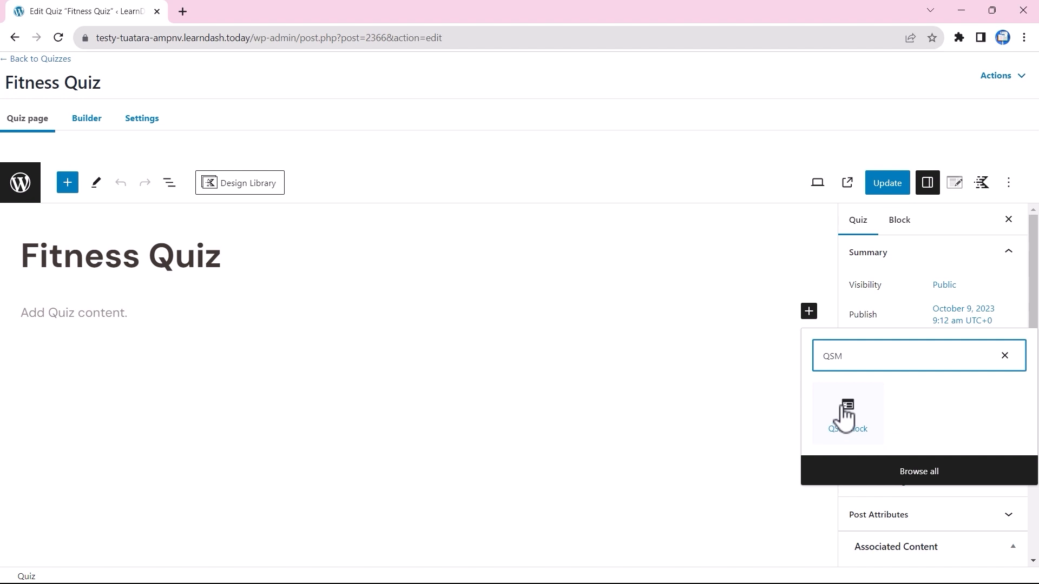
click(846, 412)
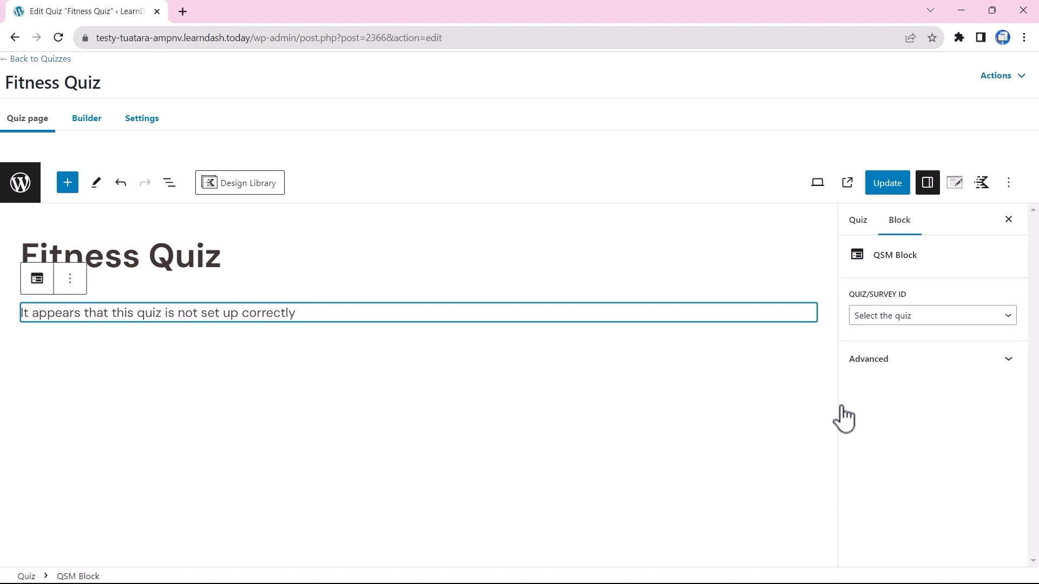
click(912, 319)
click(926, 343)
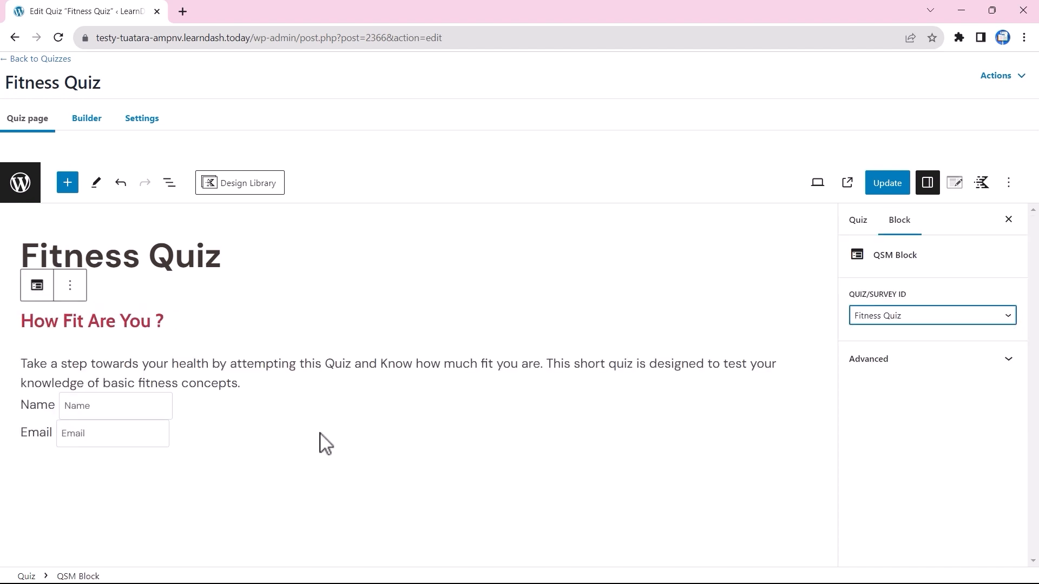
click(888, 186)
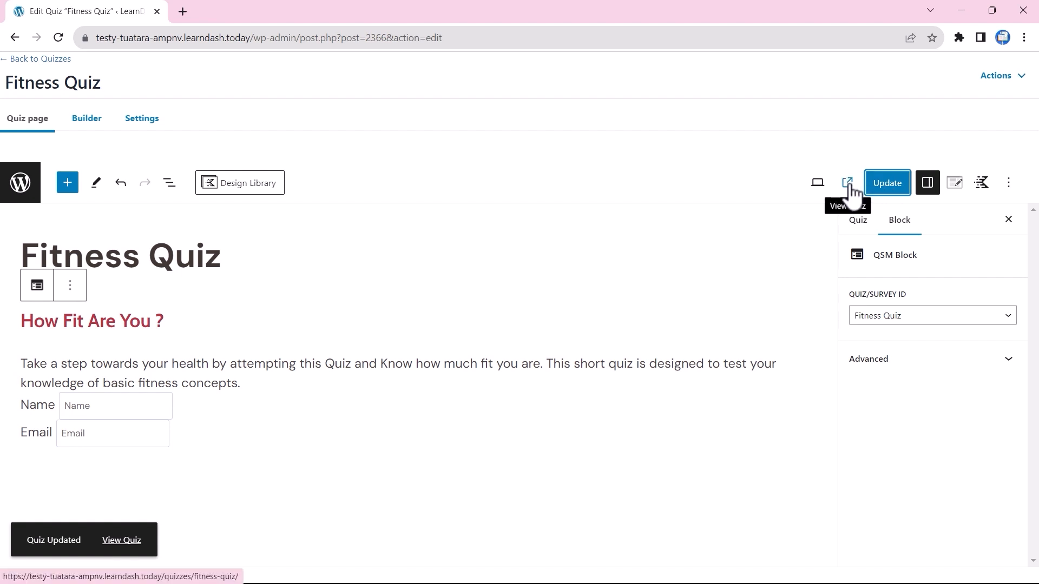
click(848, 184)
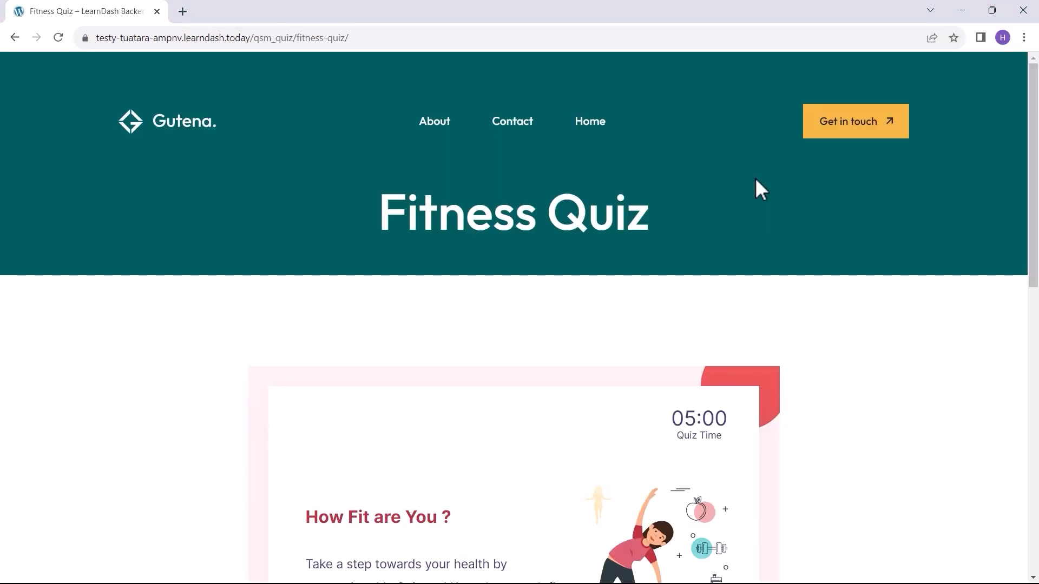
Fill in the participant's name and e-mail address, then start the timed quiz
scroll(814, 295, down, 2)
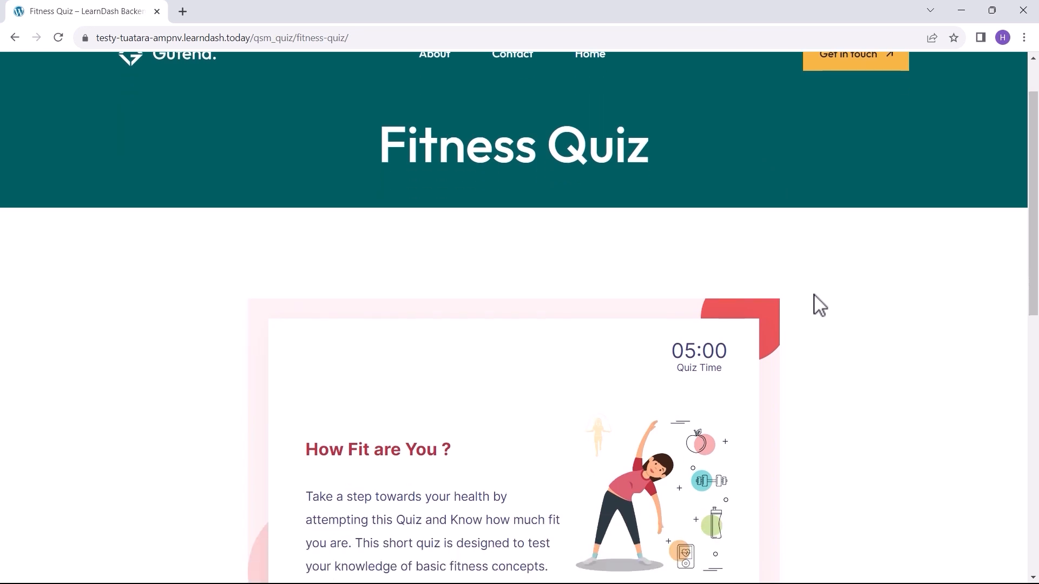
scroll(820, 306, down, 5)
click(333, 376)
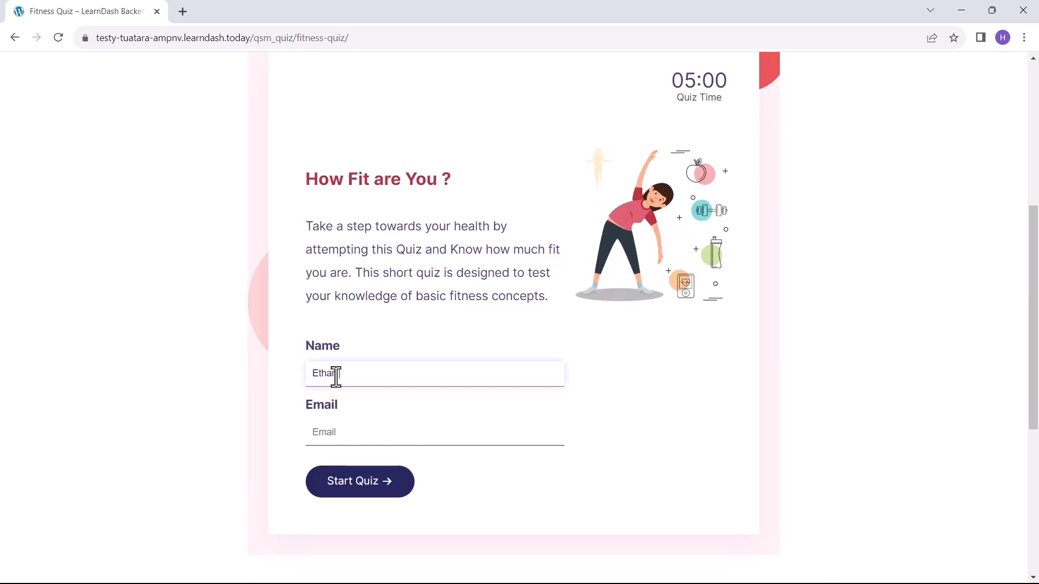
click(328, 433)
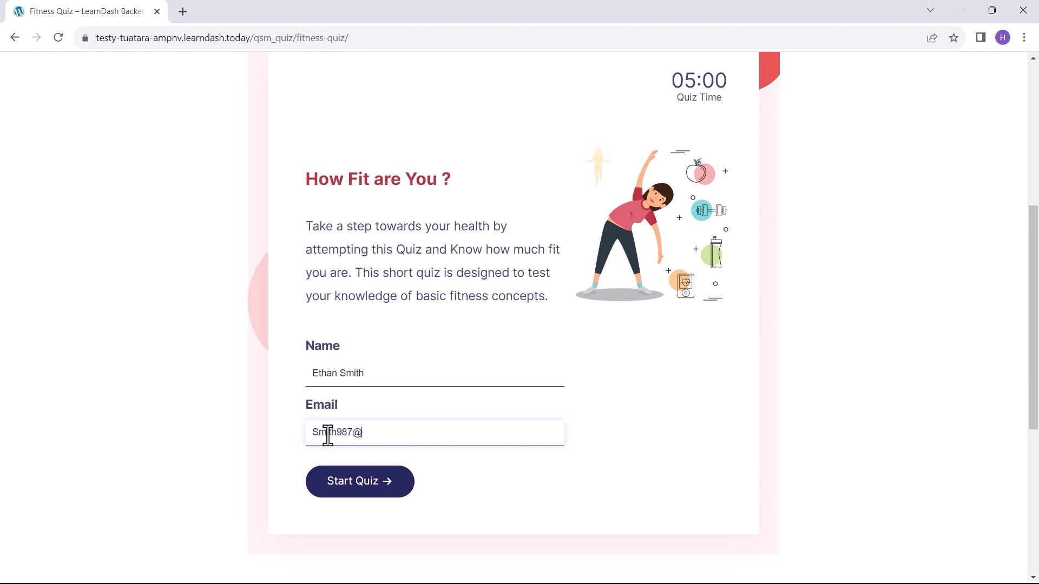
click(345, 480)
Answer all five questions (Cardio, HIIT, 5 - 10 minutes, False, Running, weight lifting, and tennis) and submit
click(354, 287)
click(347, 491)
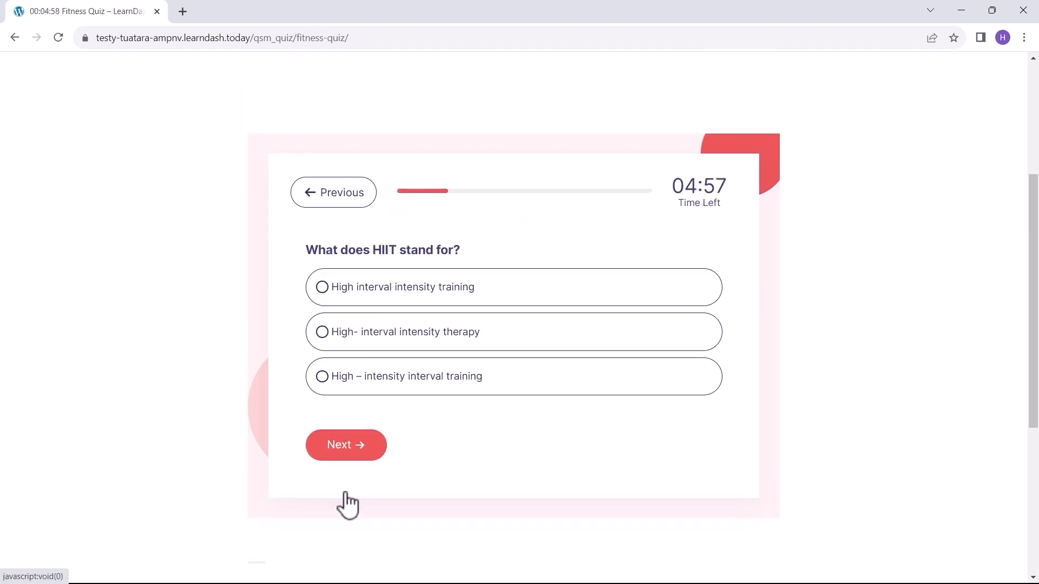
click(355, 290)
click(360, 447)
click(355, 287)
click(346, 489)
click(368, 334)
click(340, 399)
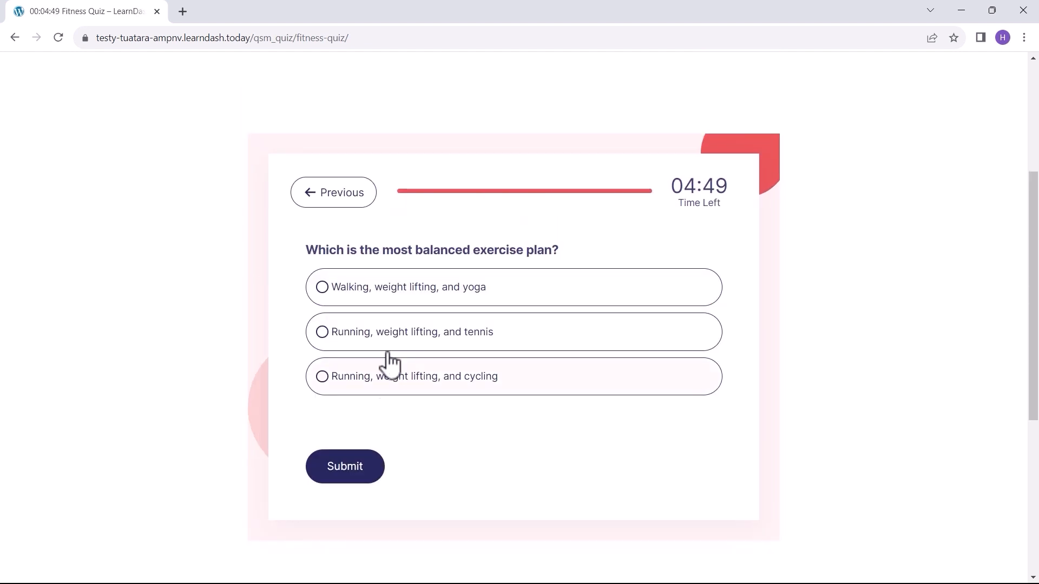
click(384, 338)
click(359, 467)
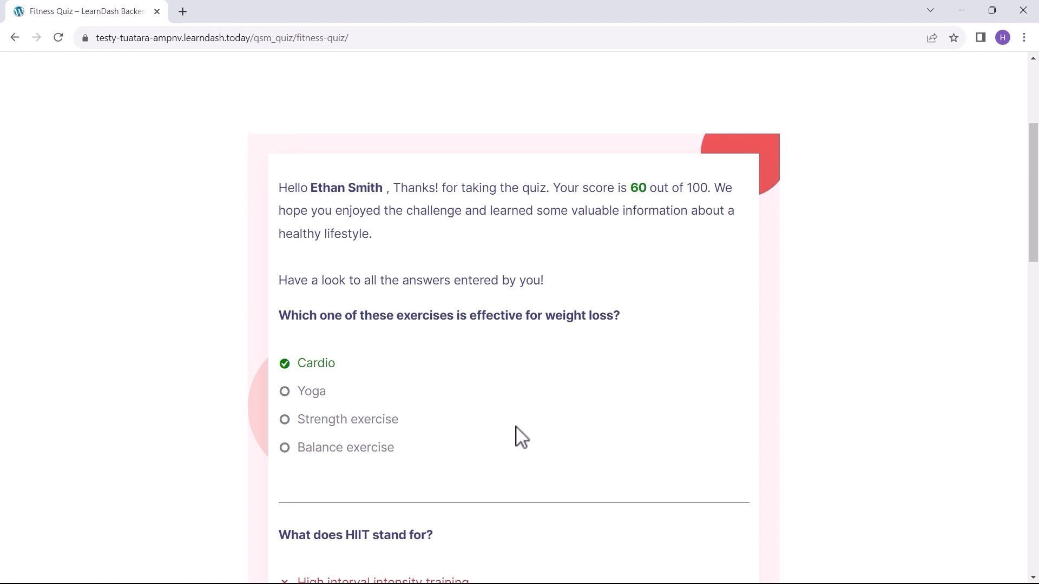
Scroll through the results showing a score of 60 out of 100
scroll(521, 437, down, 7)
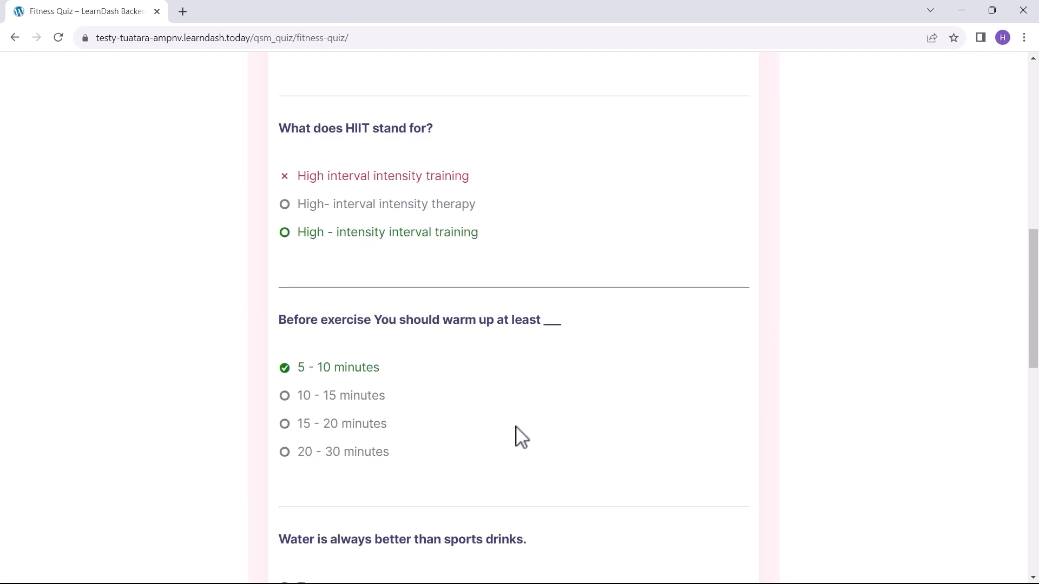
scroll(522, 438, down, 7)
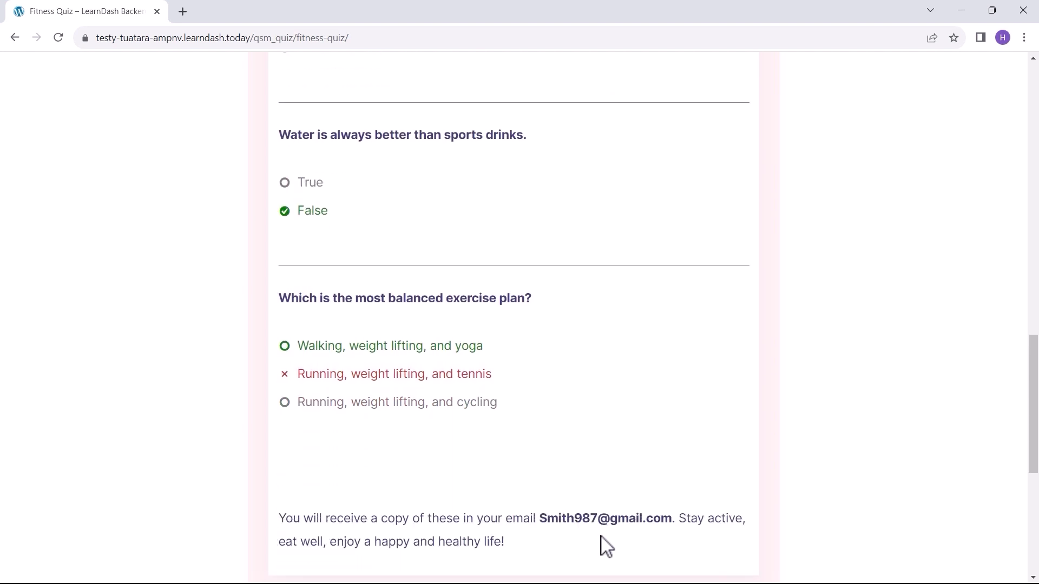
scroll(606, 546, up, 6)
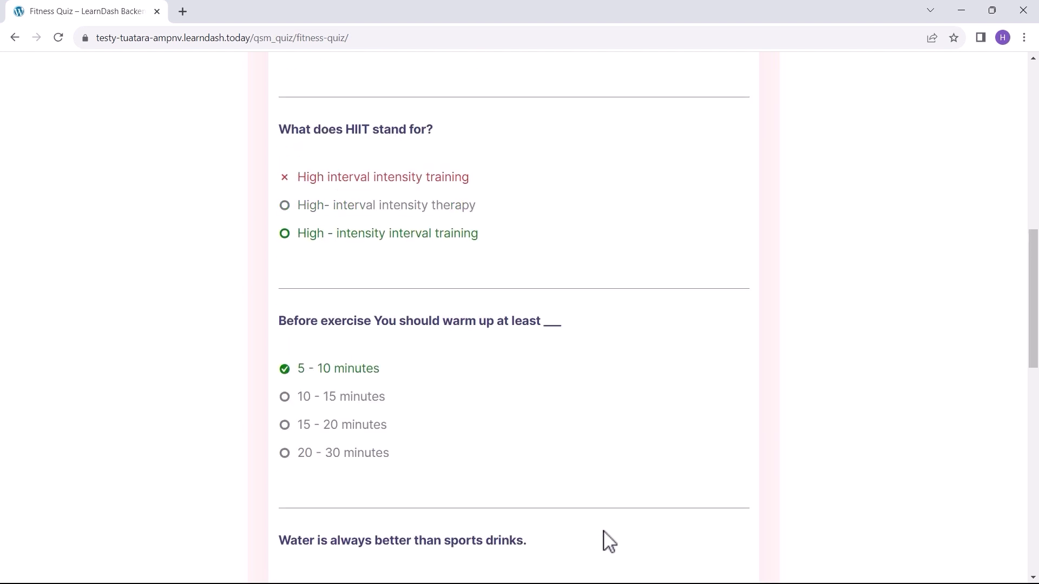
scroll(610, 541, up, 11)
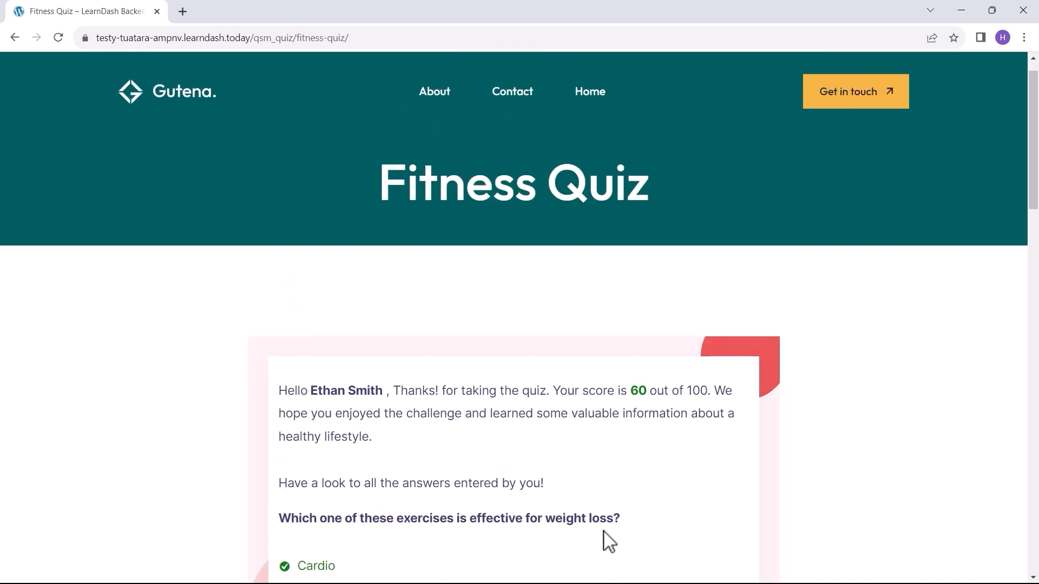